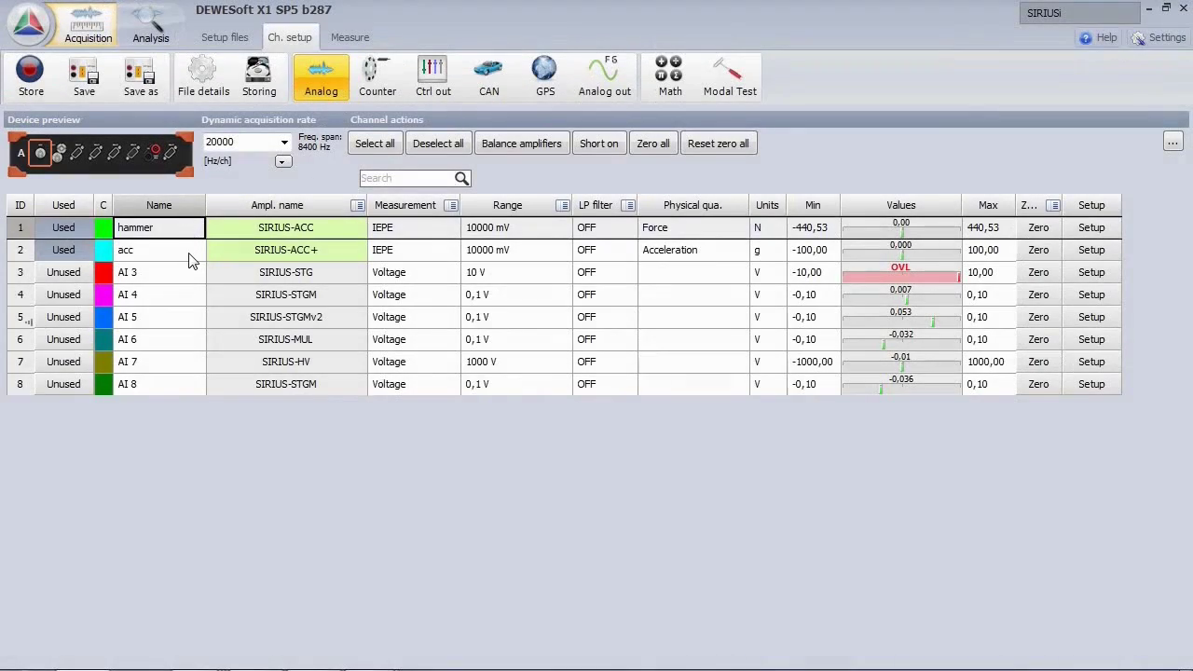
- Confirm the hammer channel's 22.7 mV/N sensitivity, then bring up the Modal Test setup
click(190, 254)
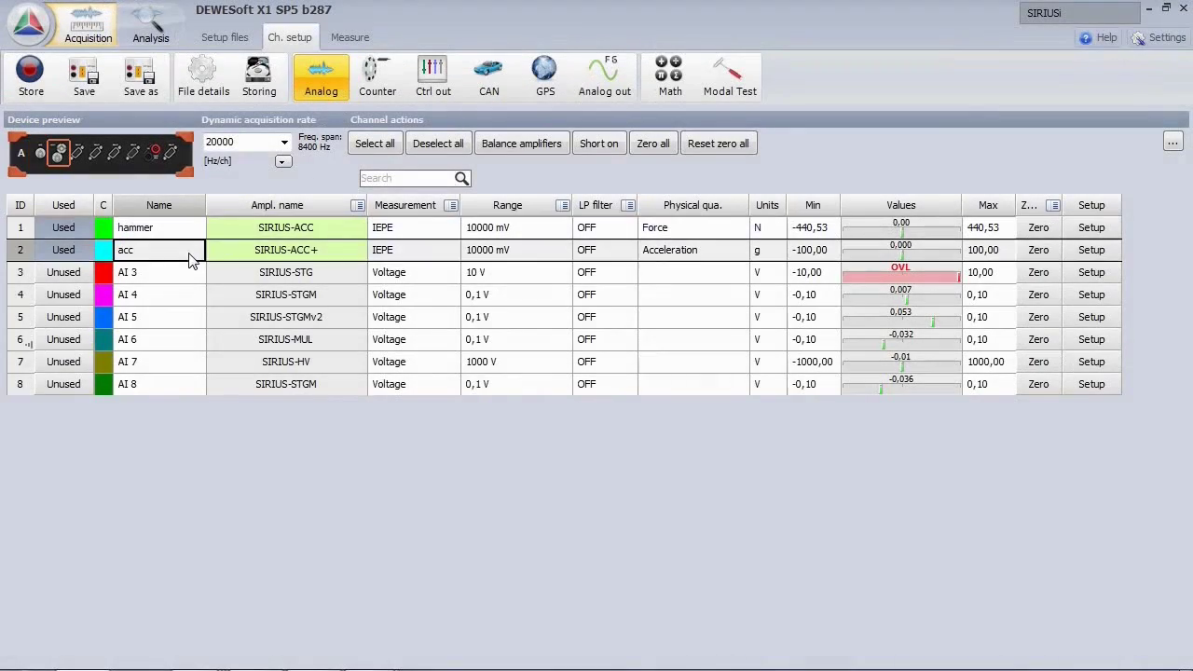
click(720, 253)
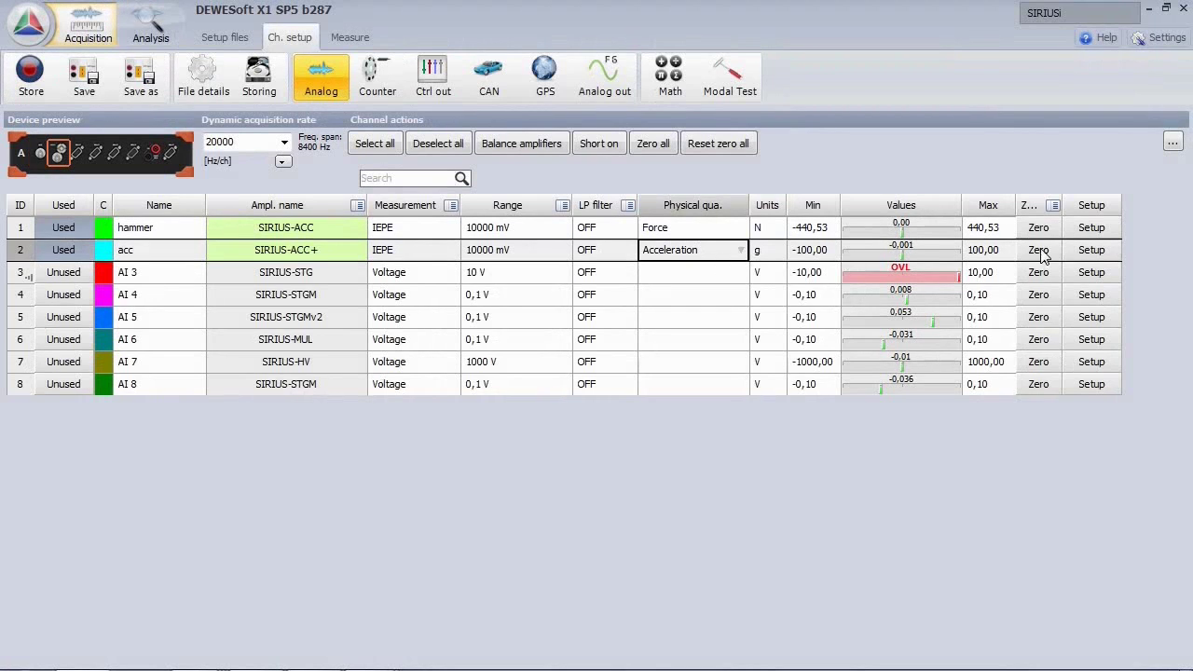
click(1092, 228)
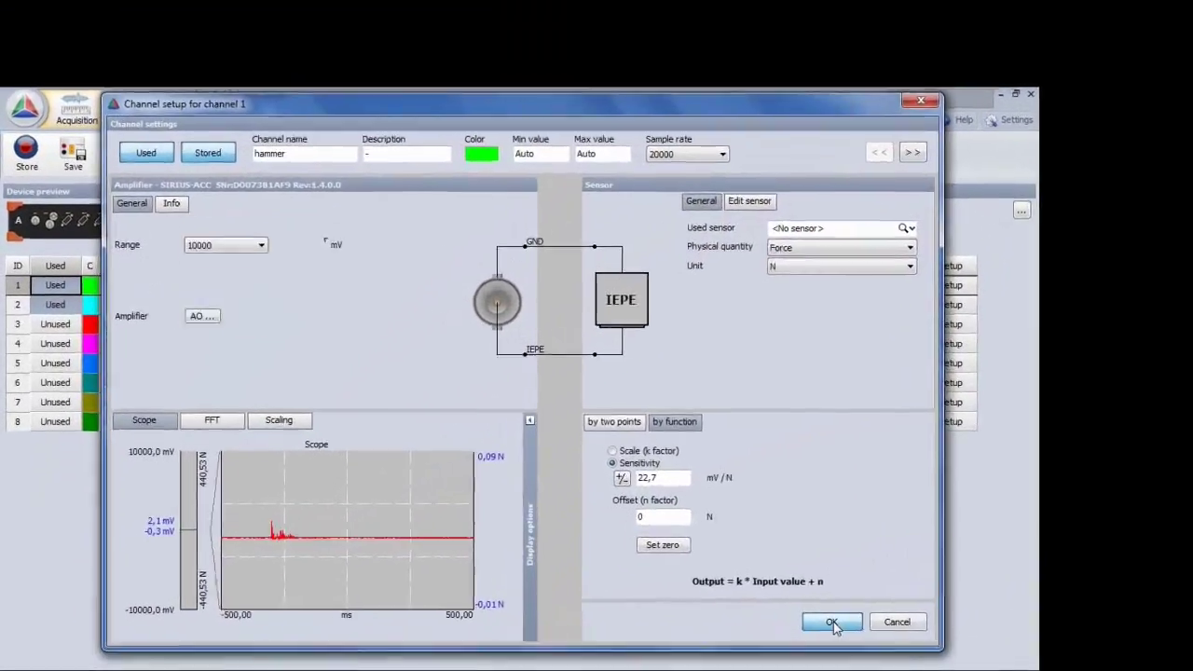
click(728, 629)
click(718, 87)
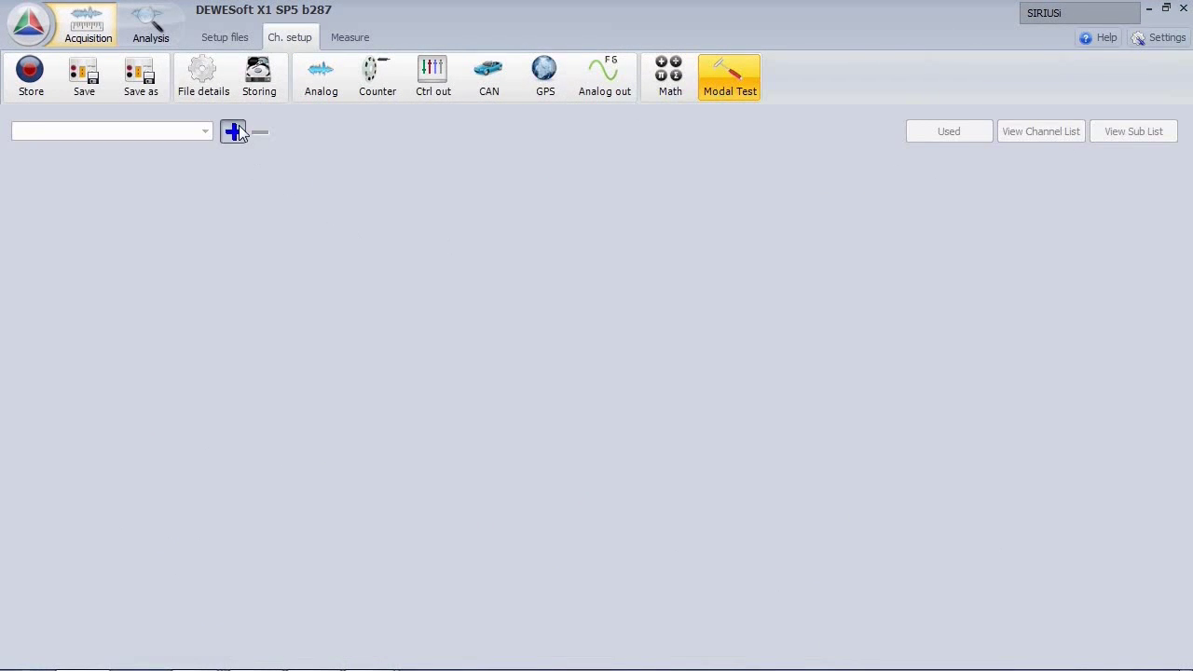
- Add a modal test module using Triggered (FRF) calculation with roving hammer/acc enabled
click(234, 132)
click(114, 187)
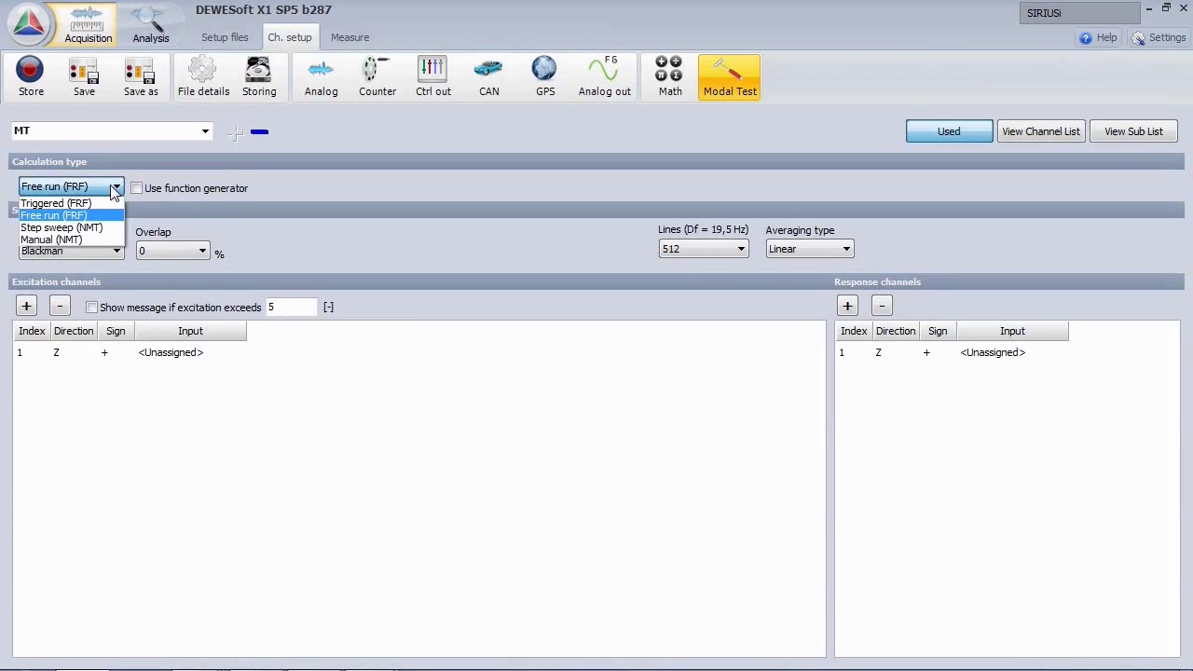
click(99, 203)
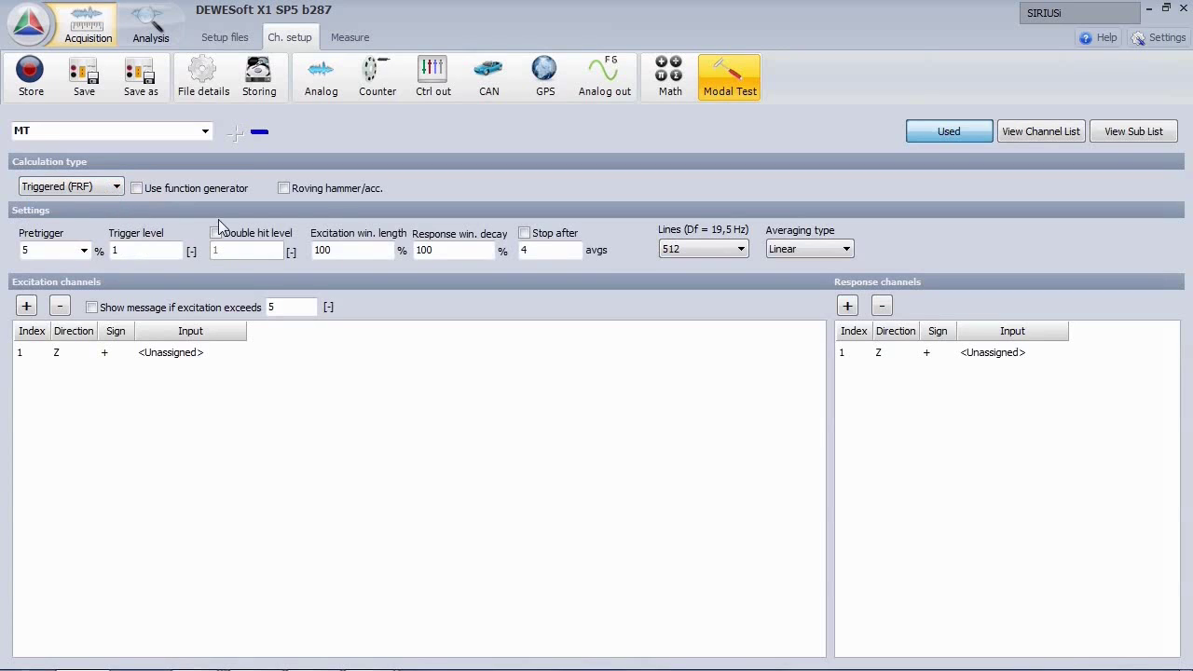
click(339, 191)
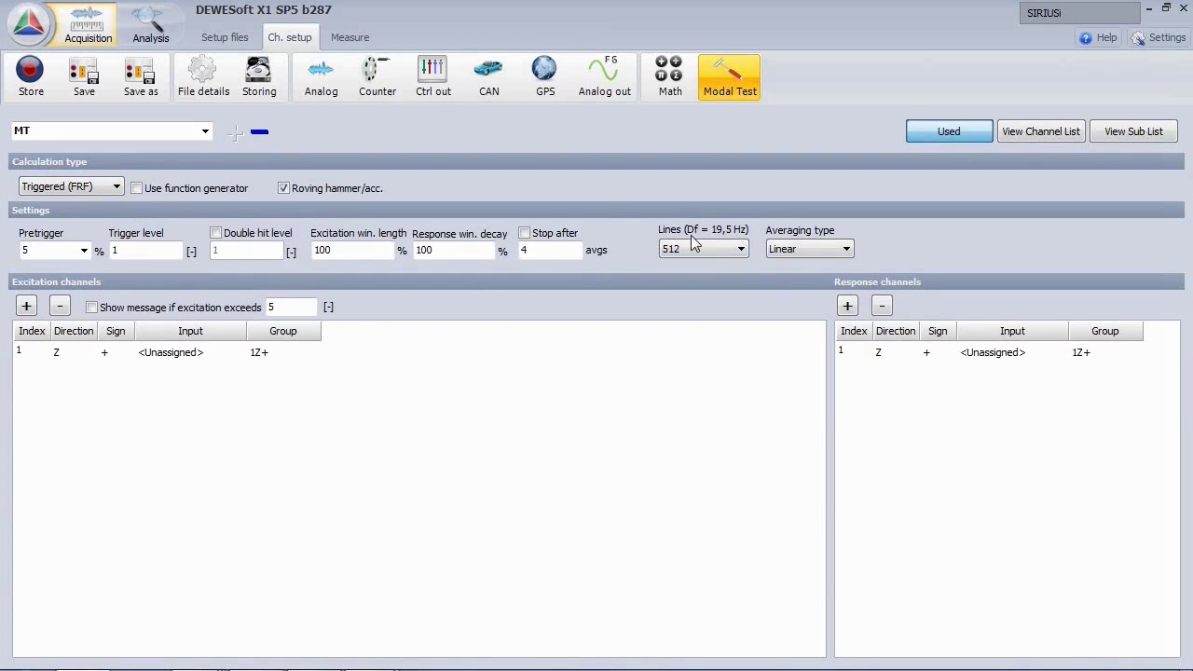
- Lower the acquisition rate to 5000 and use 2048 lines for 1.22 Hz resolution
click(321, 76)
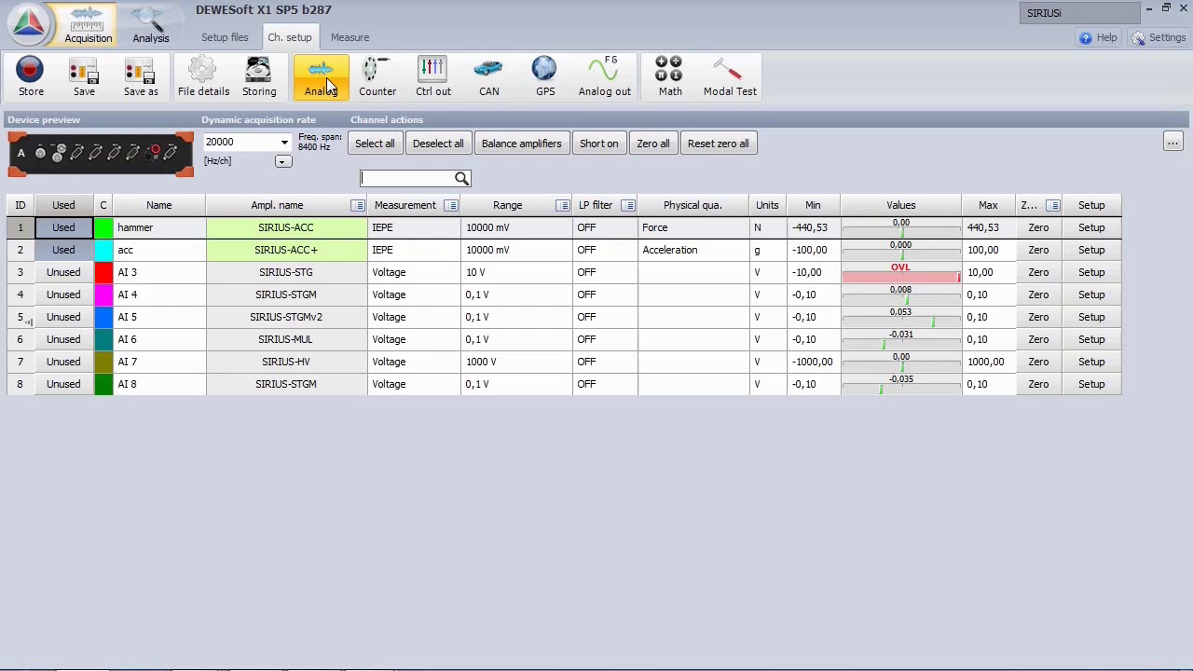
click(284, 142)
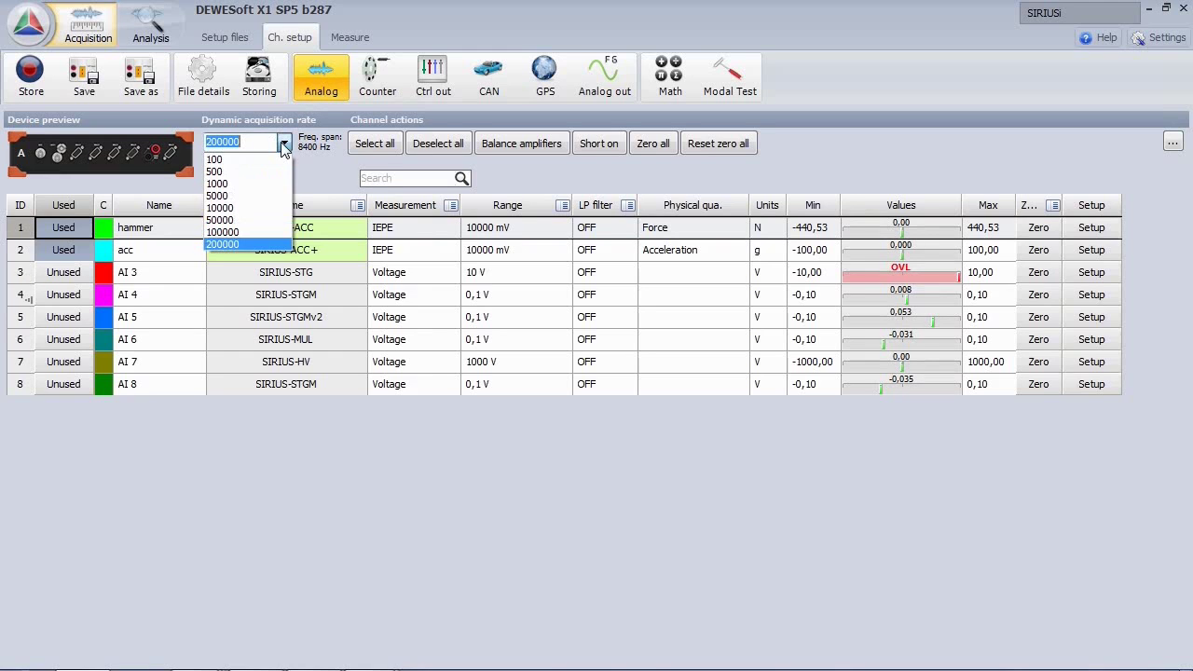
click(270, 198)
click(733, 82)
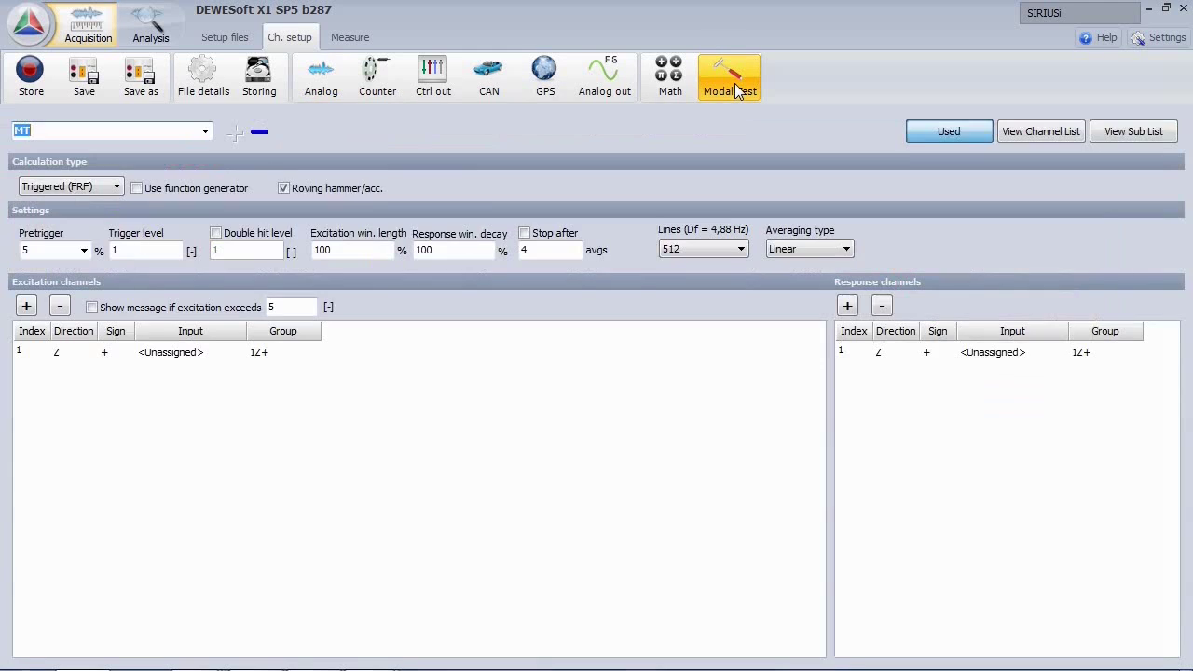
click(742, 249)
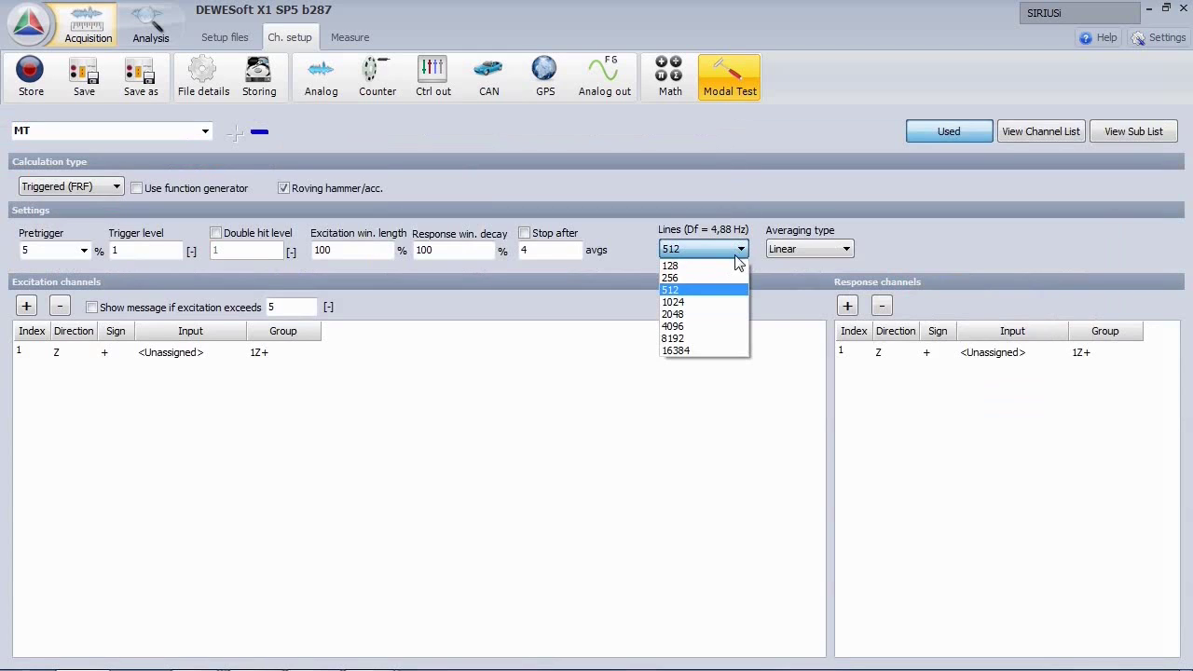
click(714, 322)
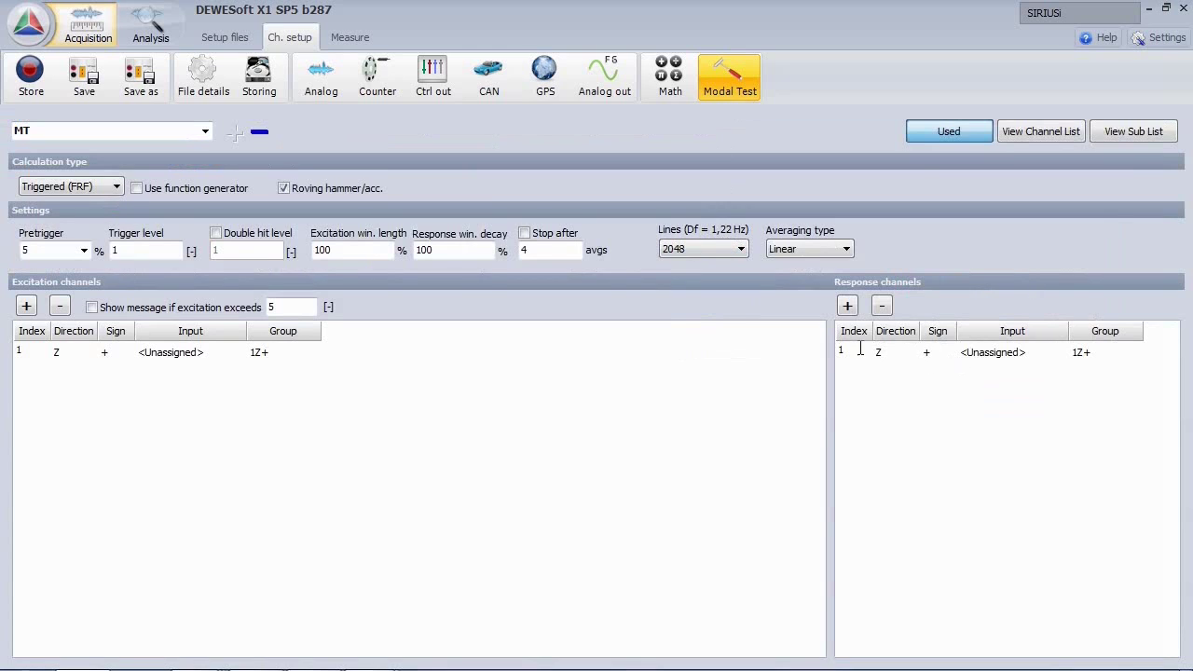
- Assign acc as the response input at point index 12
click(1045, 352)
click(1061, 353)
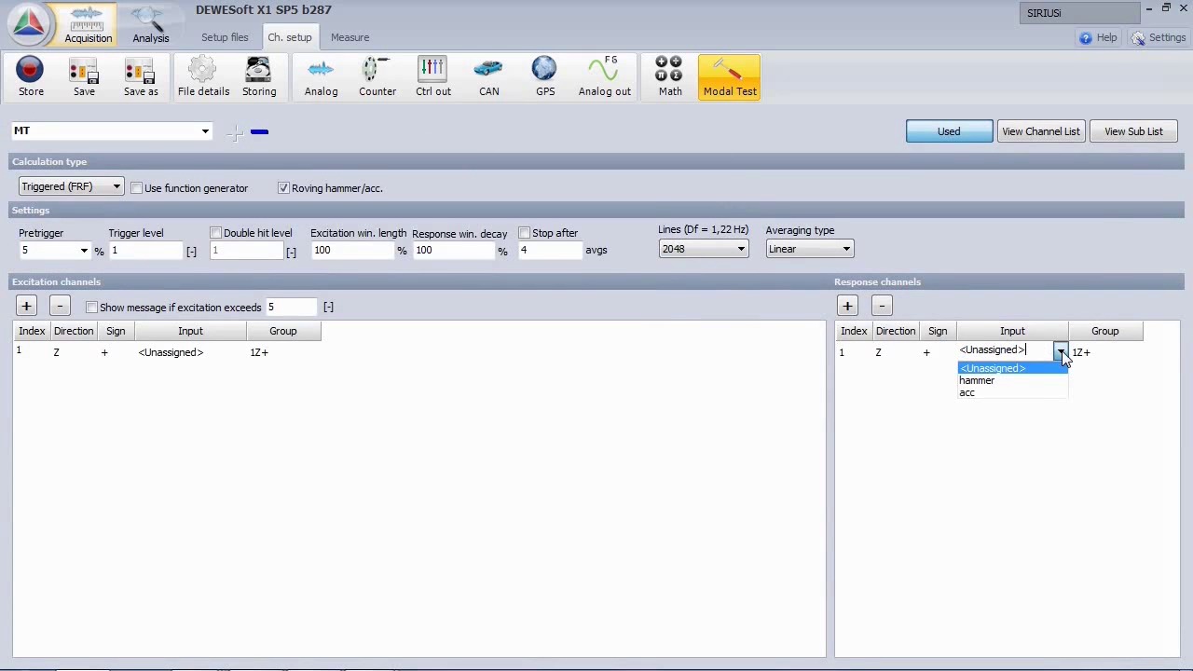
click(1009, 395)
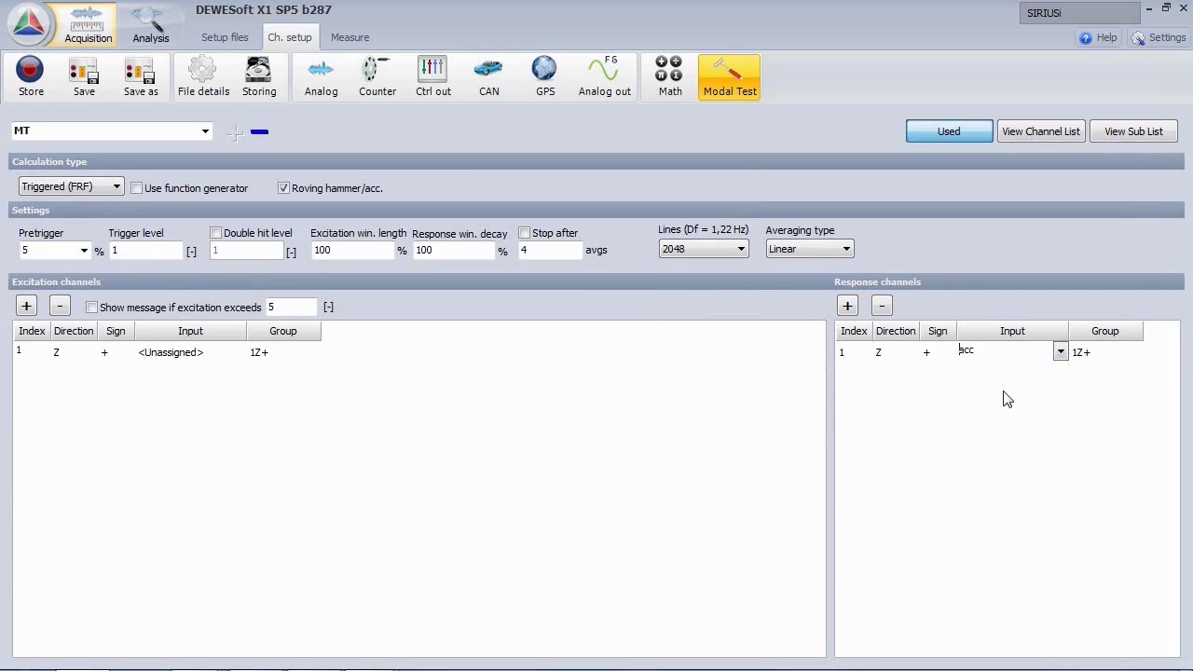
click(859, 351)
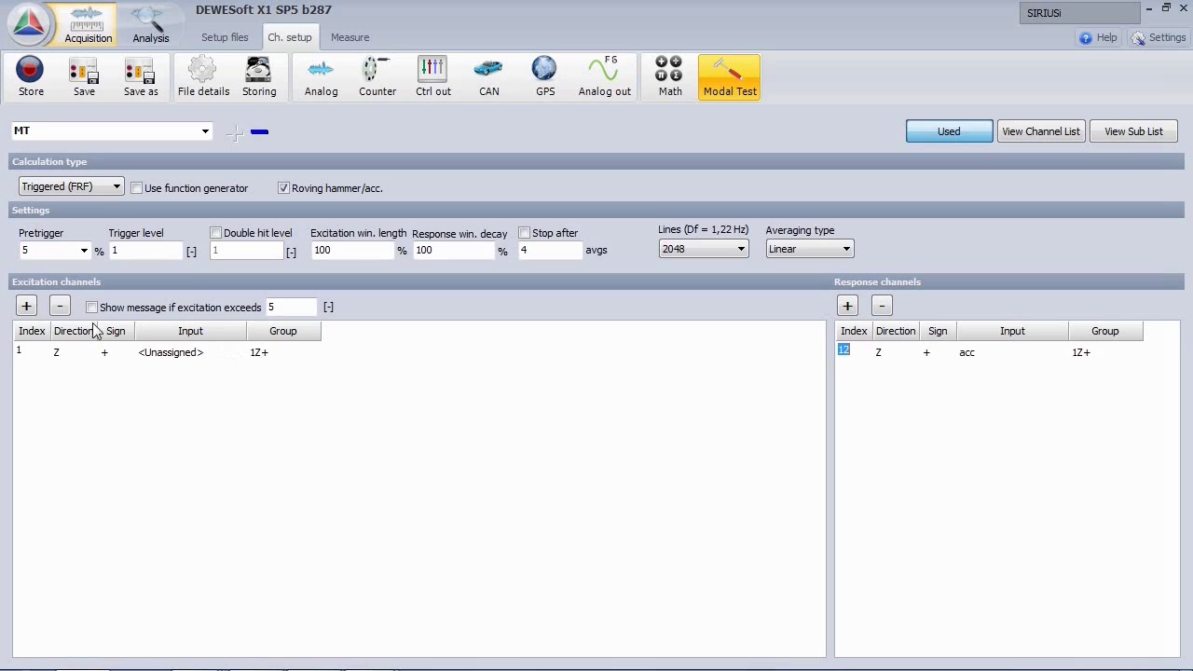
- Add hammer excitation point rows from 1Z+ onward and switch to live measurement
click(26, 306)
click(26, 306)
click(26, 306)
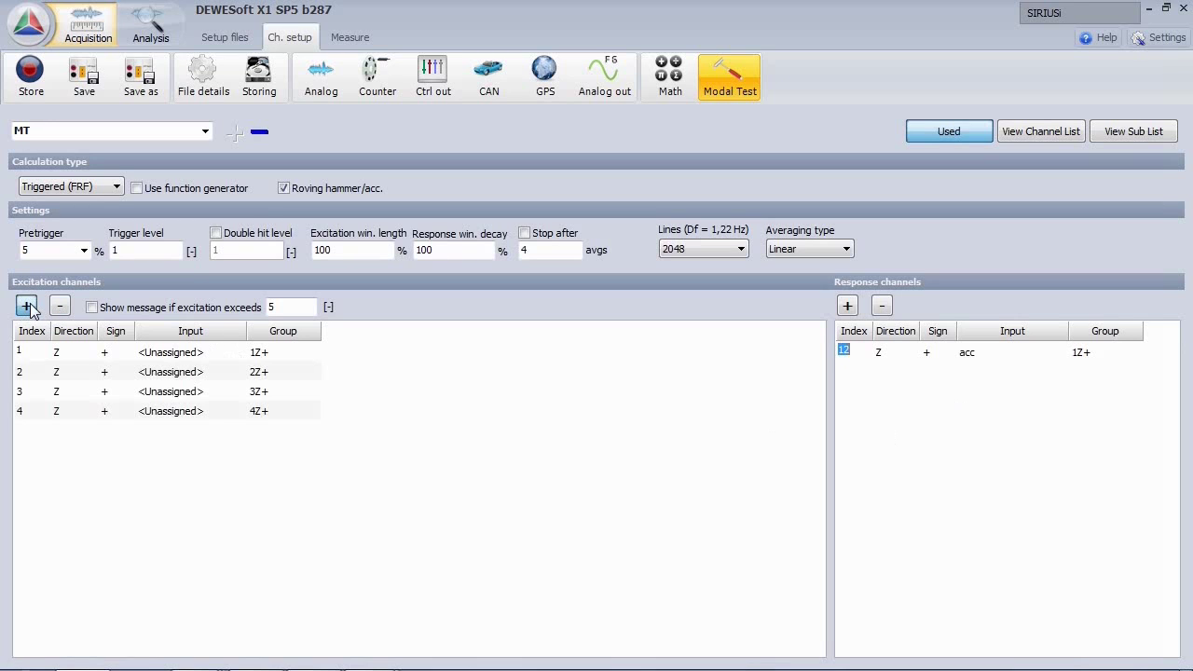
click(27, 306)
click(26, 306)
click(26, 306)
click(26, 306)
click(26, 306)
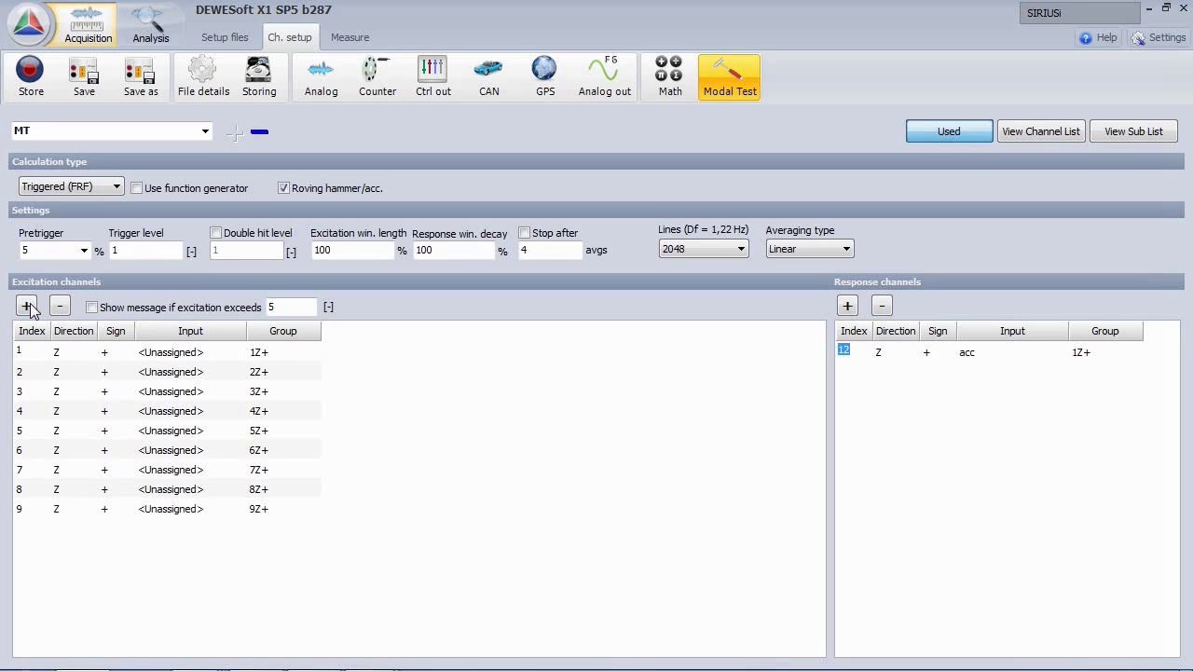
click(26, 306)
click(26, 306)
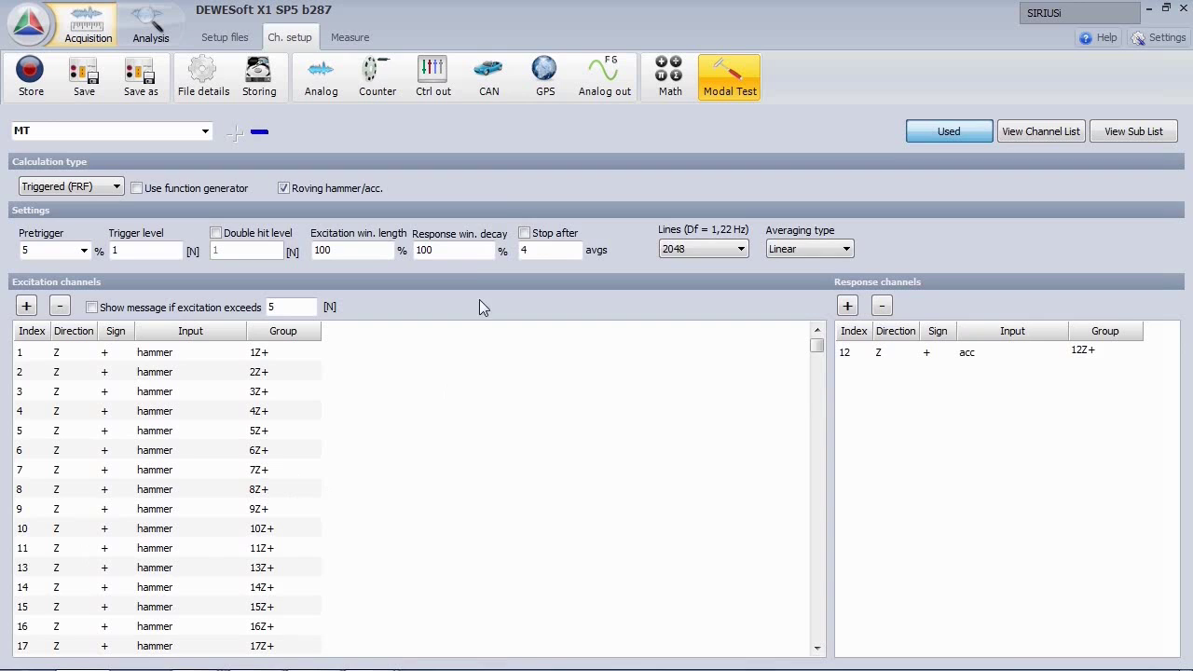
click(357, 39)
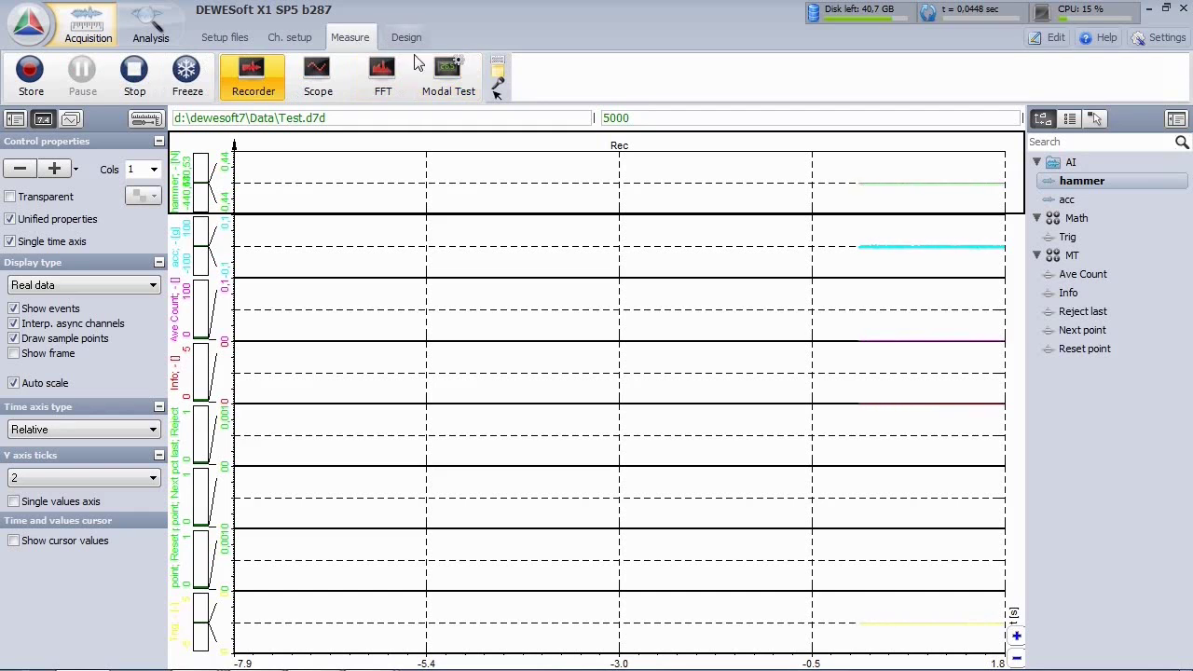
- Open the geometry editor from the 3D view and add eight nodes
click(449, 73)
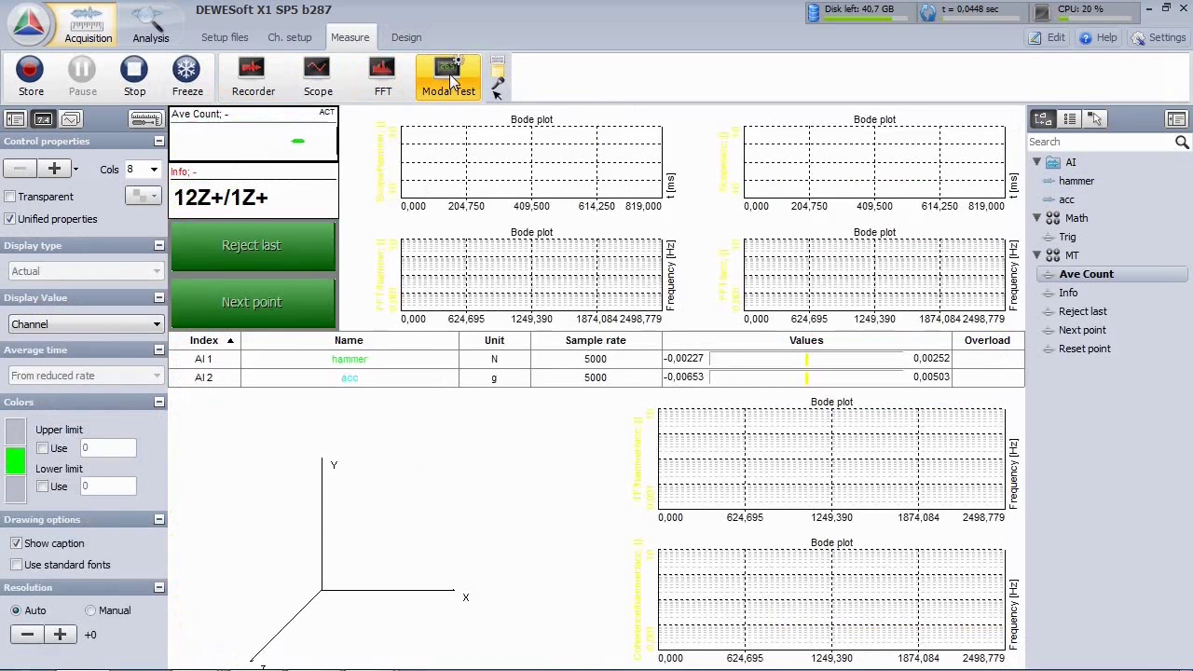
click(359, 469)
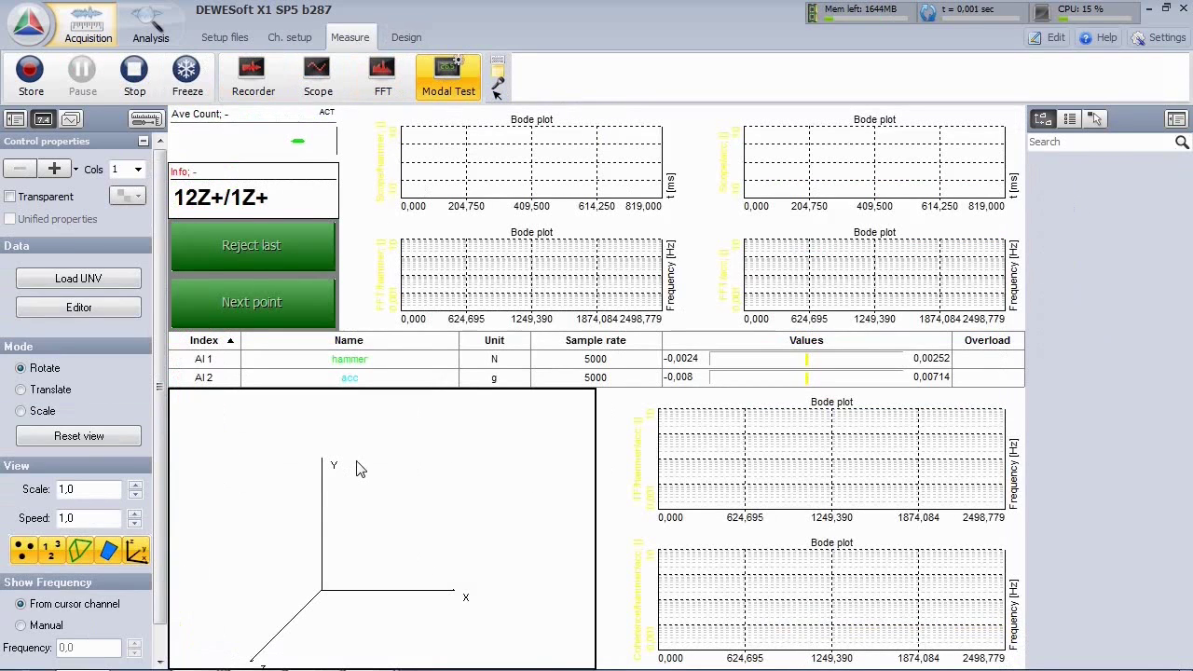
click(121, 306)
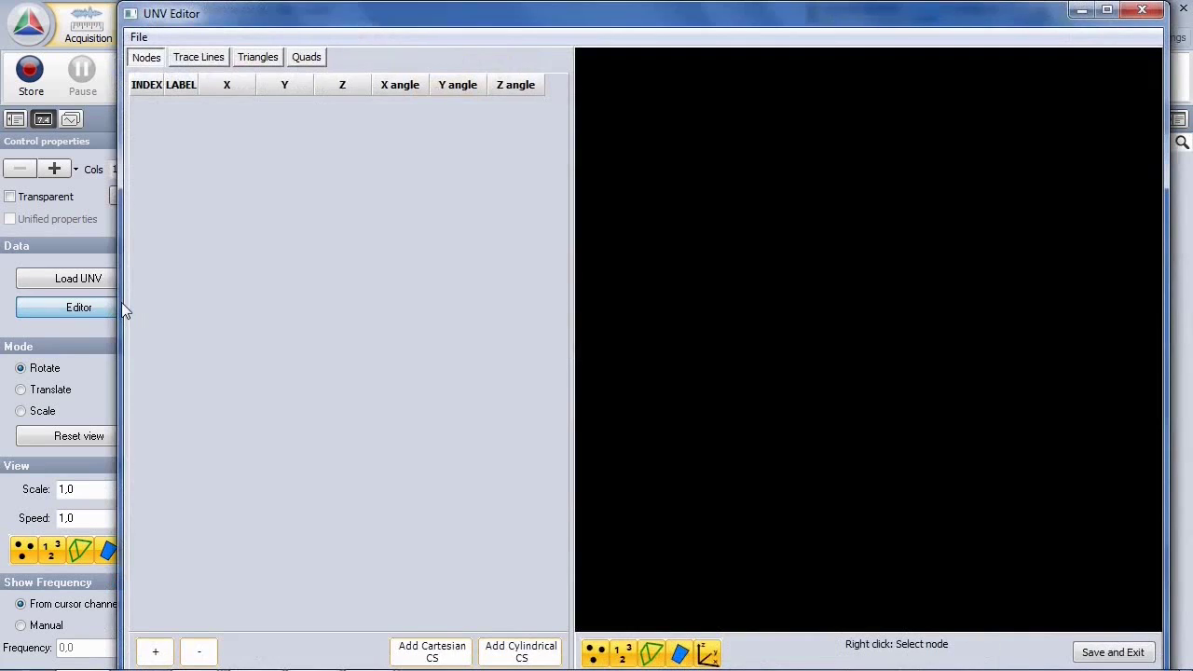
click(155, 652)
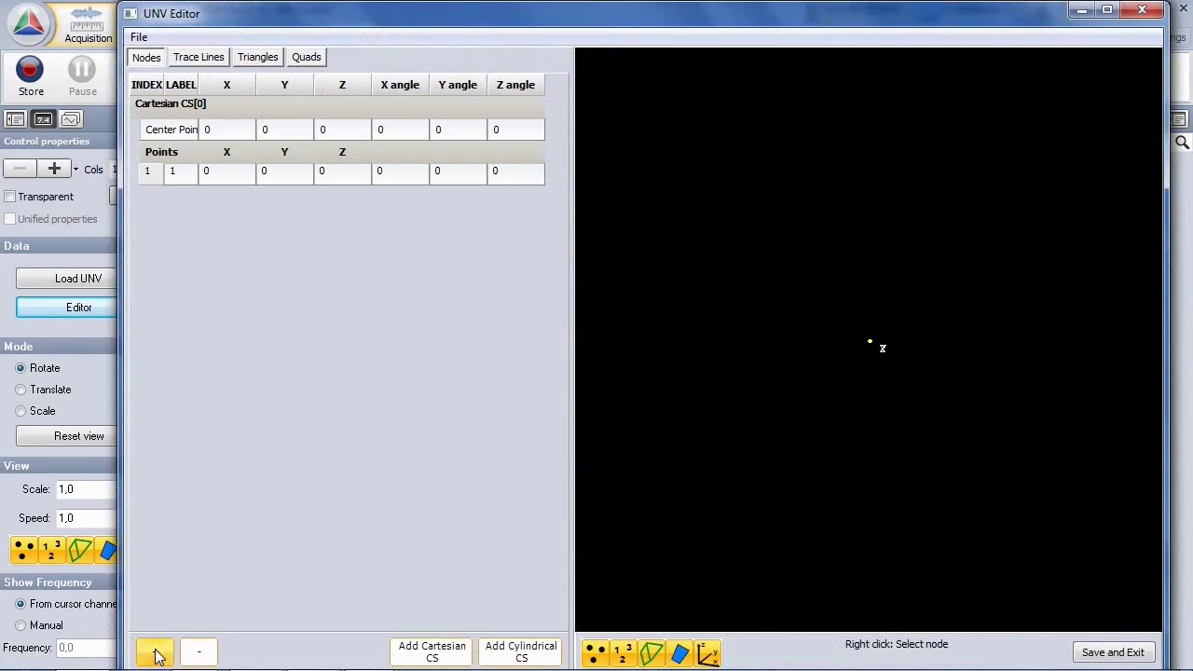
click(156, 652)
click(156, 653)
click(156, 653)
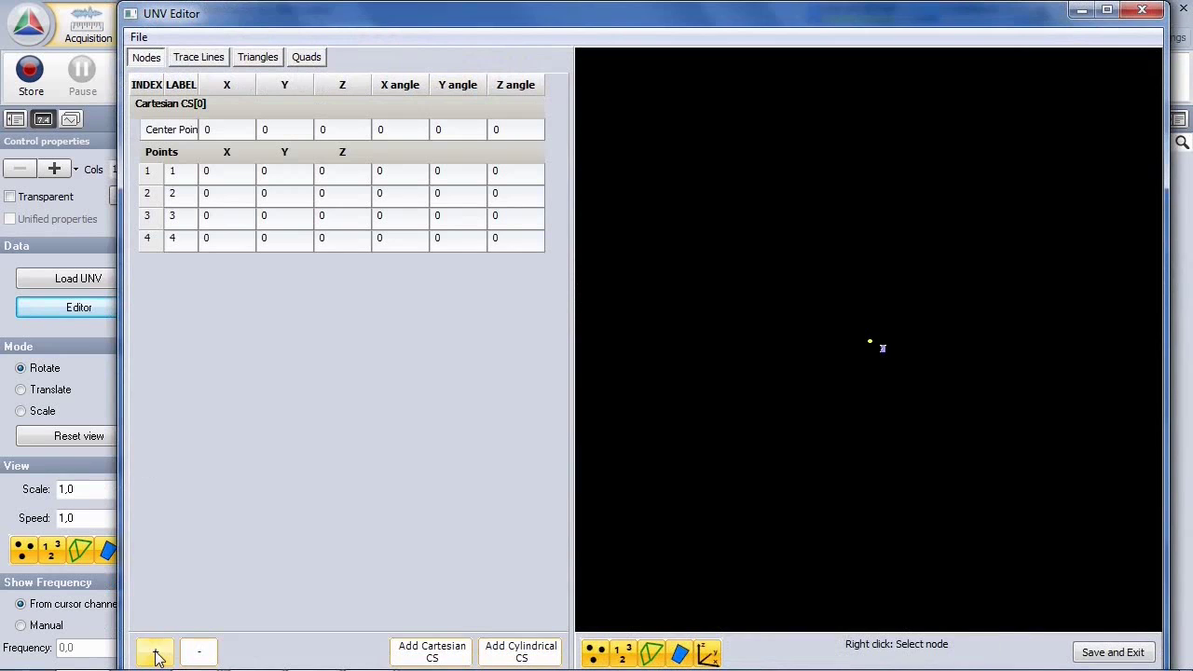
click(157, 655)
click(156, 654)
click(157, 654)
click(158, 655)
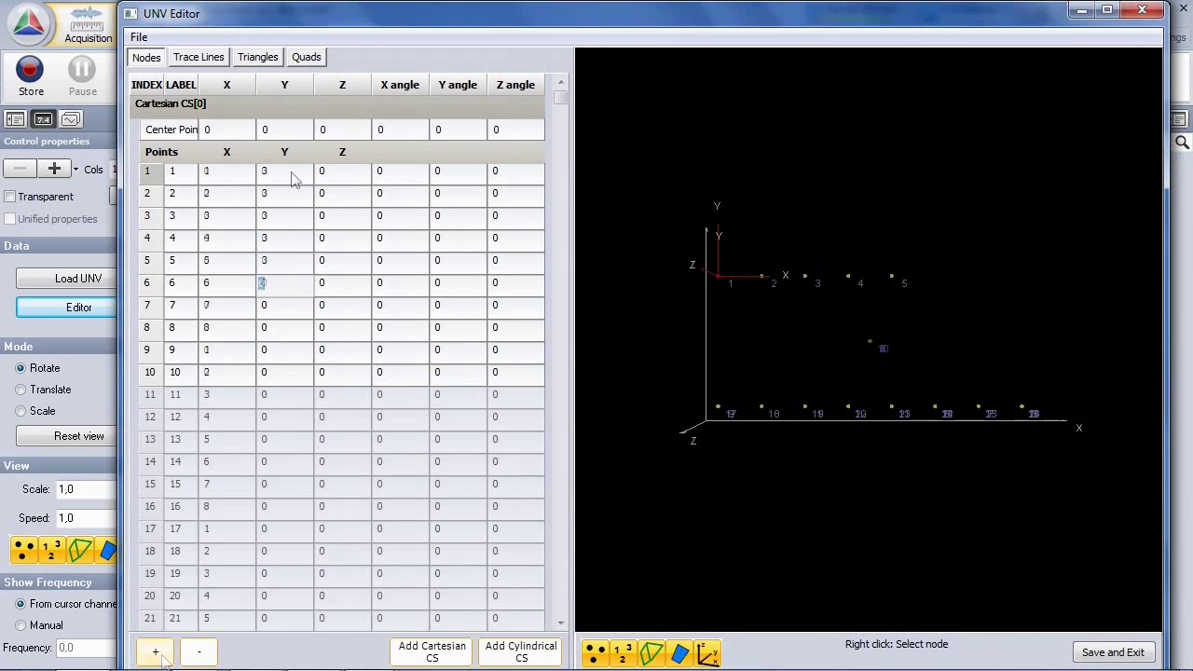
- Fill in node Y values (3 down to 1) and tilt the view to check the 8×3 grid
text(2)
key(Return)
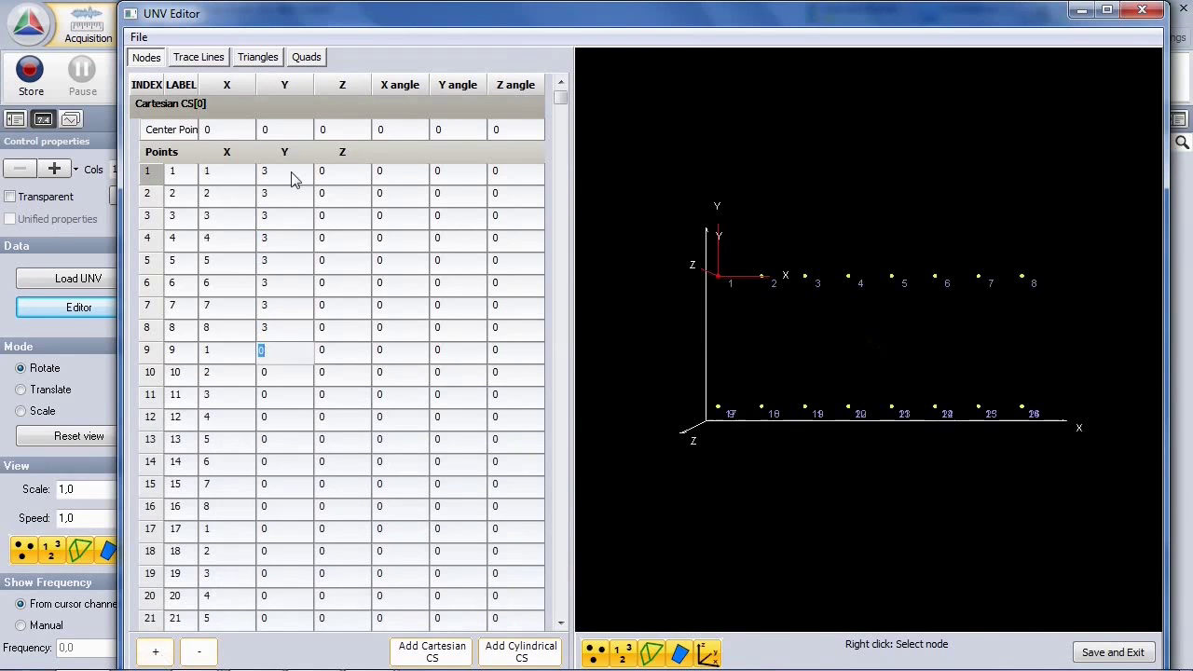
text(2)
key(Return)
text(2)
key(Return)
text(2)
key(Return)
text(1)
key(Return)
text(1)
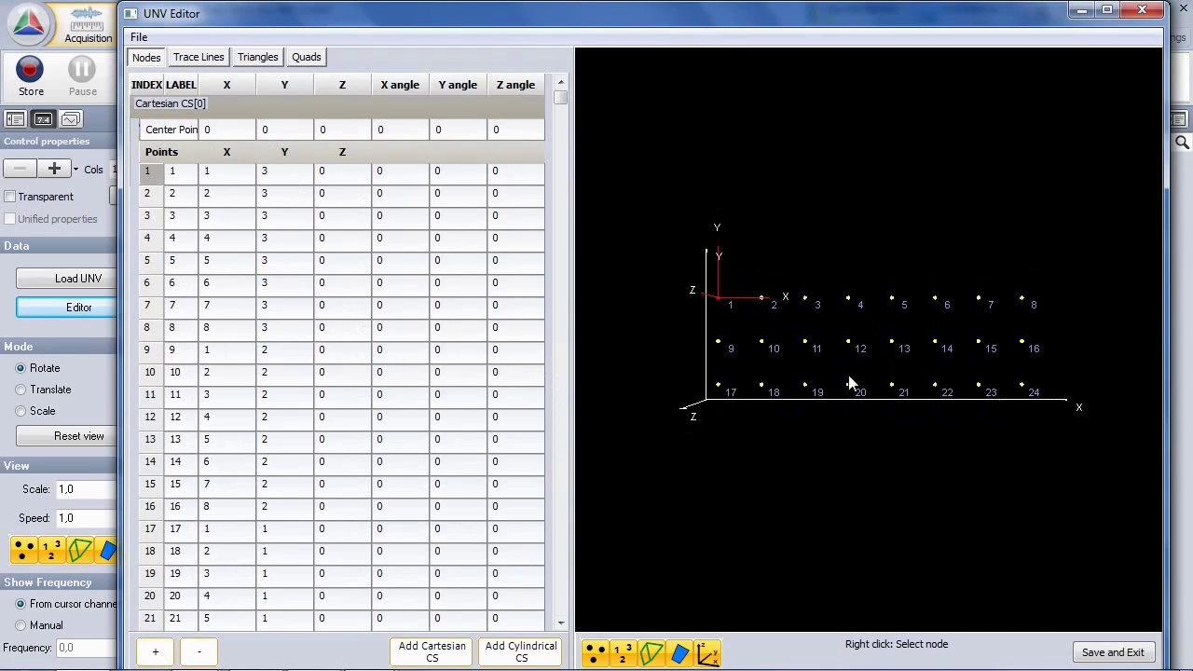
drag(849, 374, 903, 302)
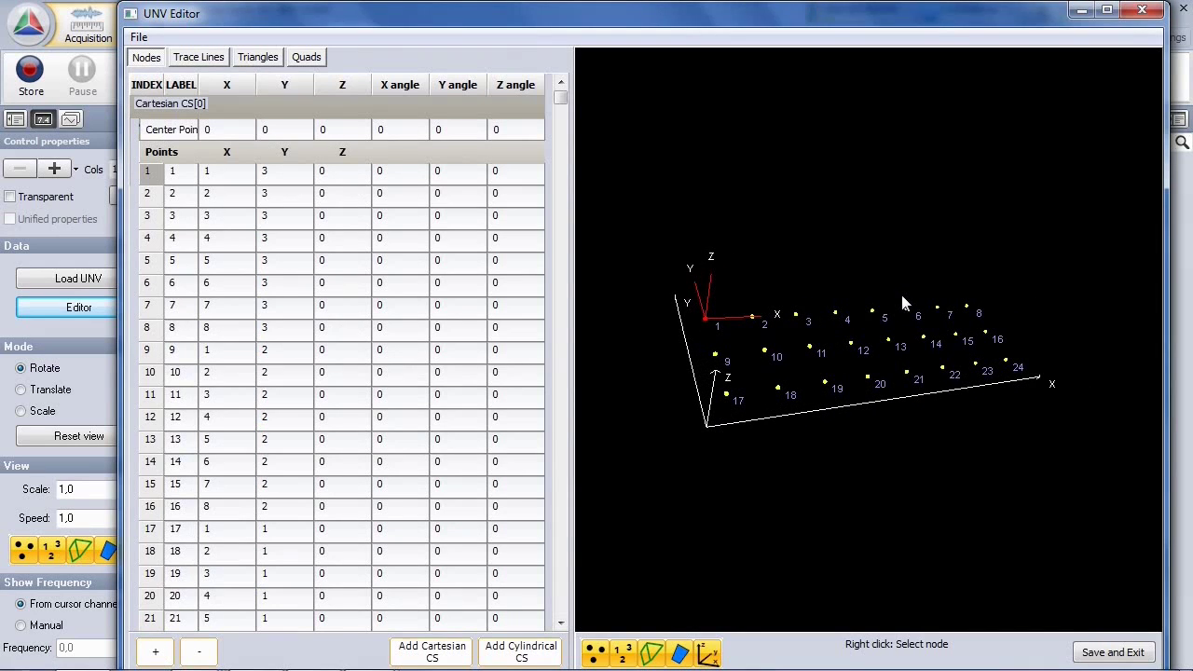
- Add trace lines linking neighbouring grid nodes and rotate the view to check the wireframe
click(215, 61)
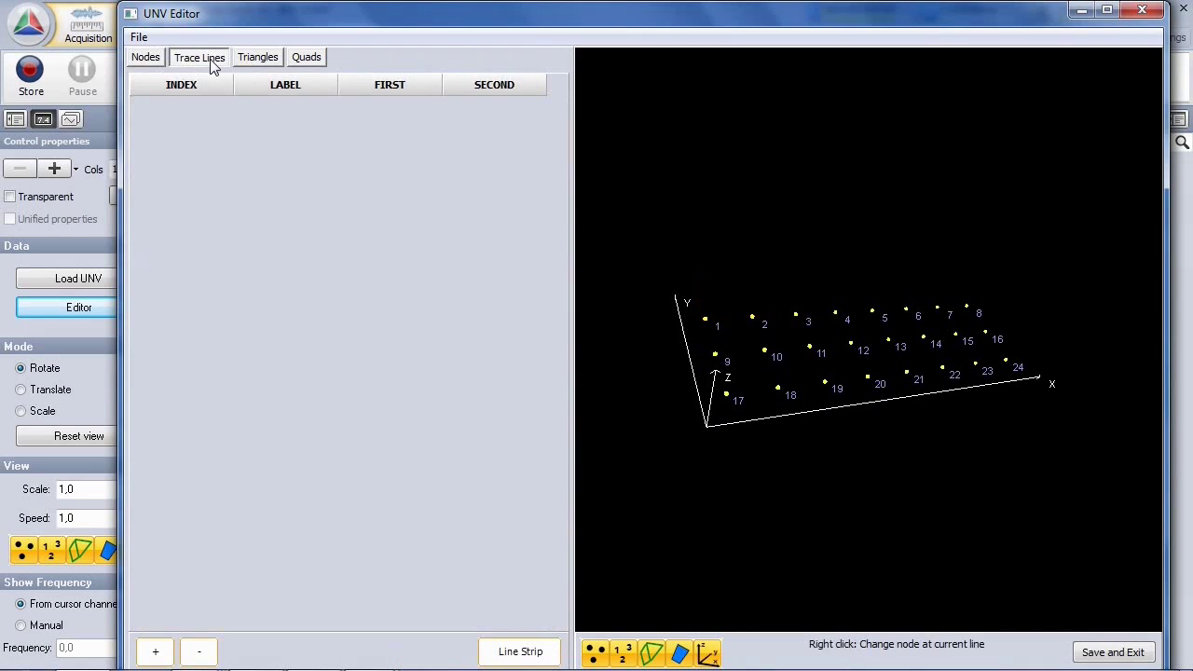
click(156, 651)
click(157, 652)
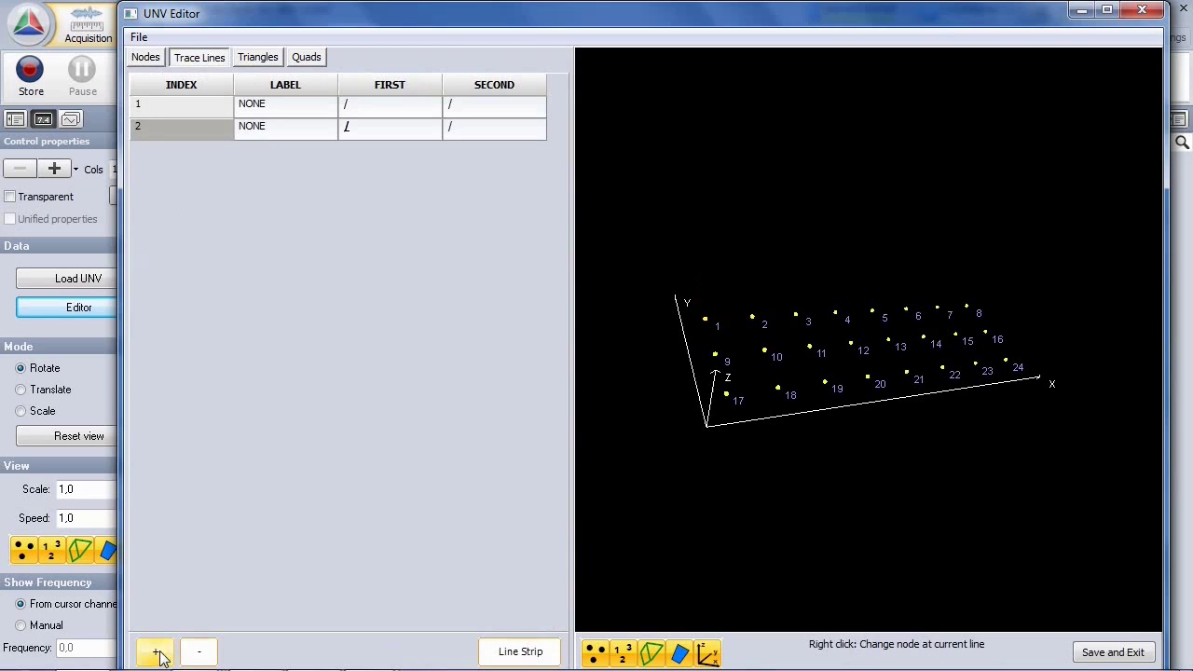
click(158, 652)
click(156, 652)
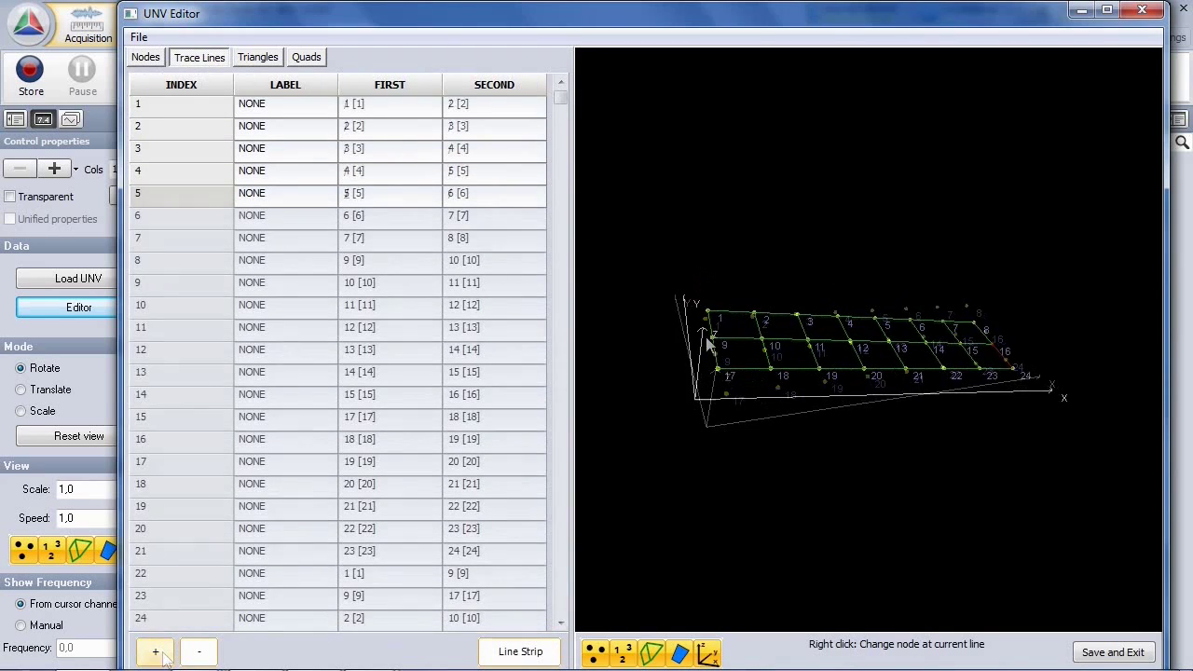
mouse_move(709, 373)
mouse_down()
mouse_move(684, 348)
mouse_move(678, 363)
mouse_move(655, 367)
mouse_up()
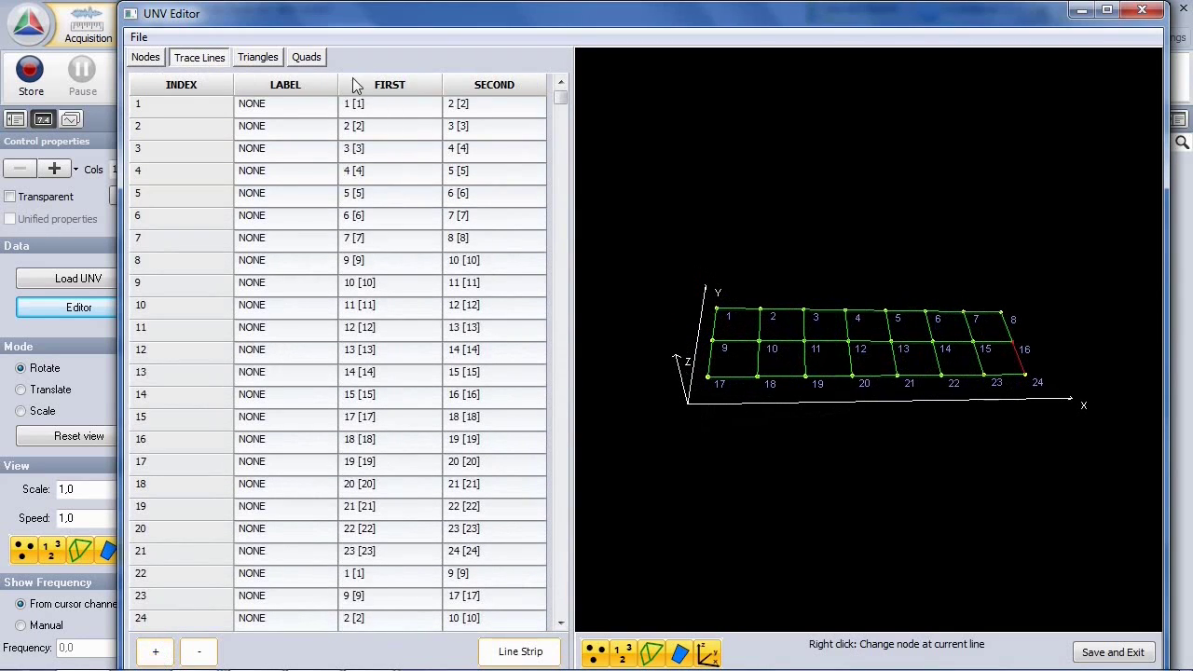
click(310, 58)
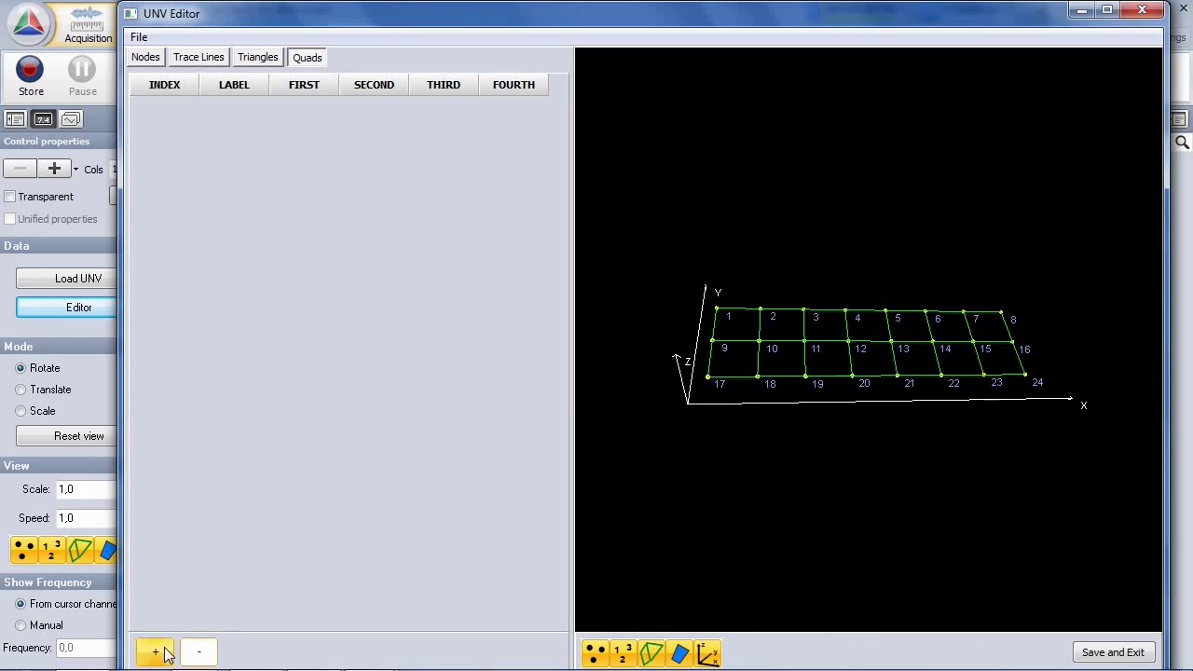
- Add a quad face with corner nodes 1, 2, 10 and 9, and rotate to inspect it
click(156, 652)
click(316, 116)
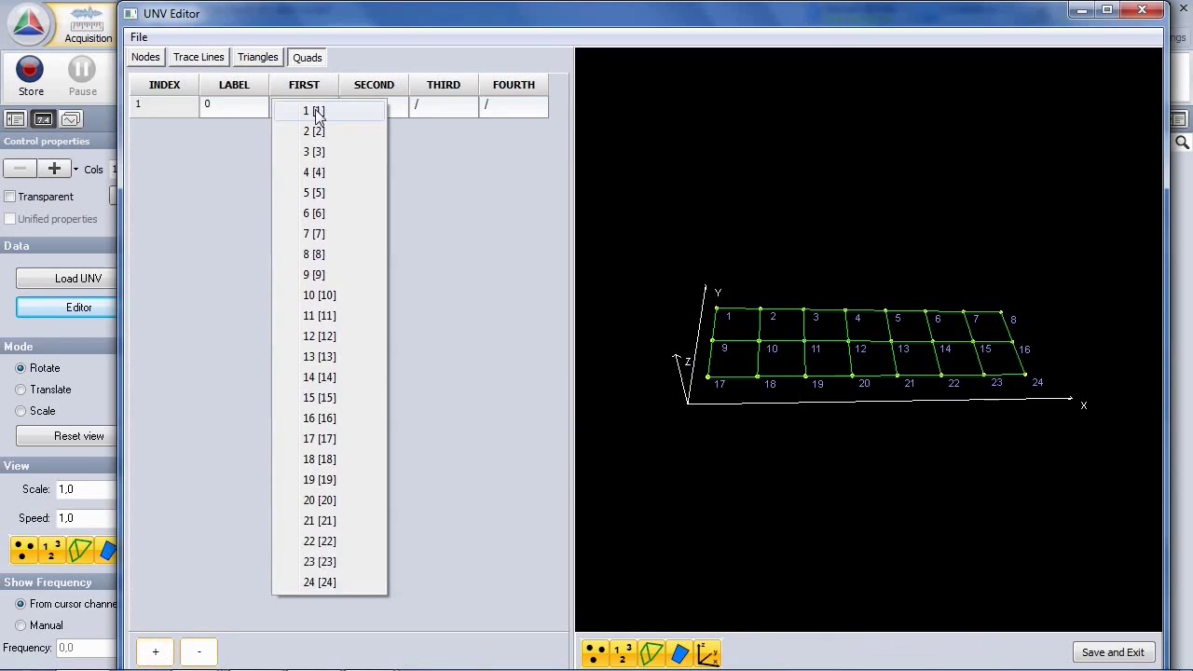
click(319, 112)
click(364, 107)
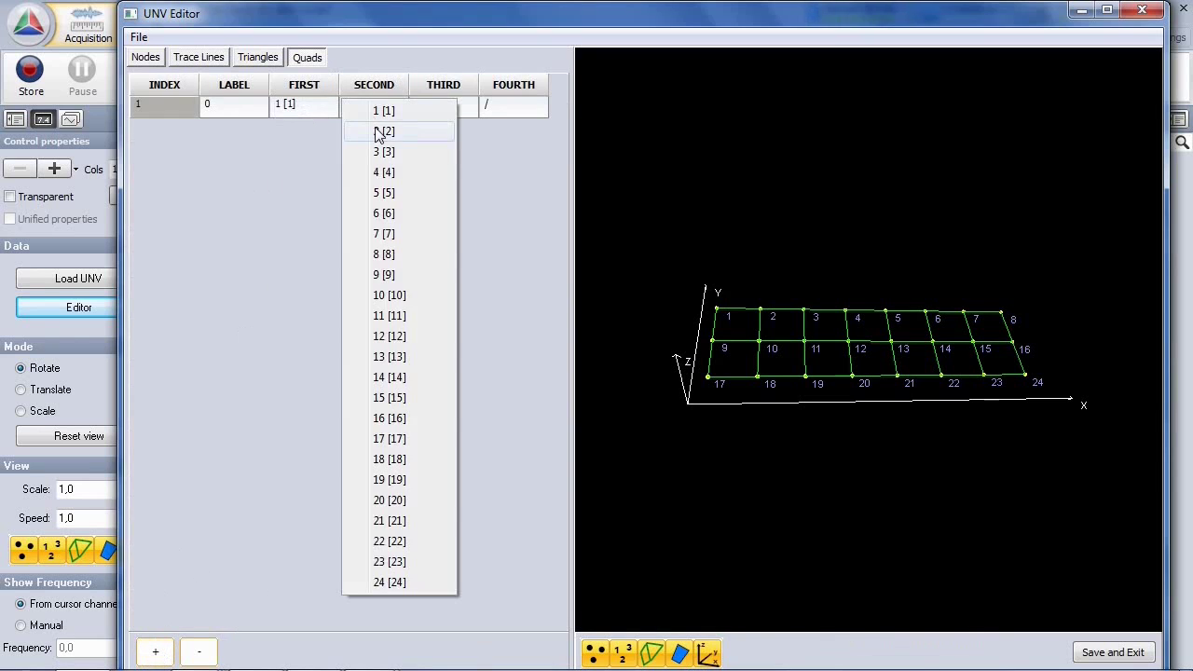
click(390, 129)
click(435, 107)
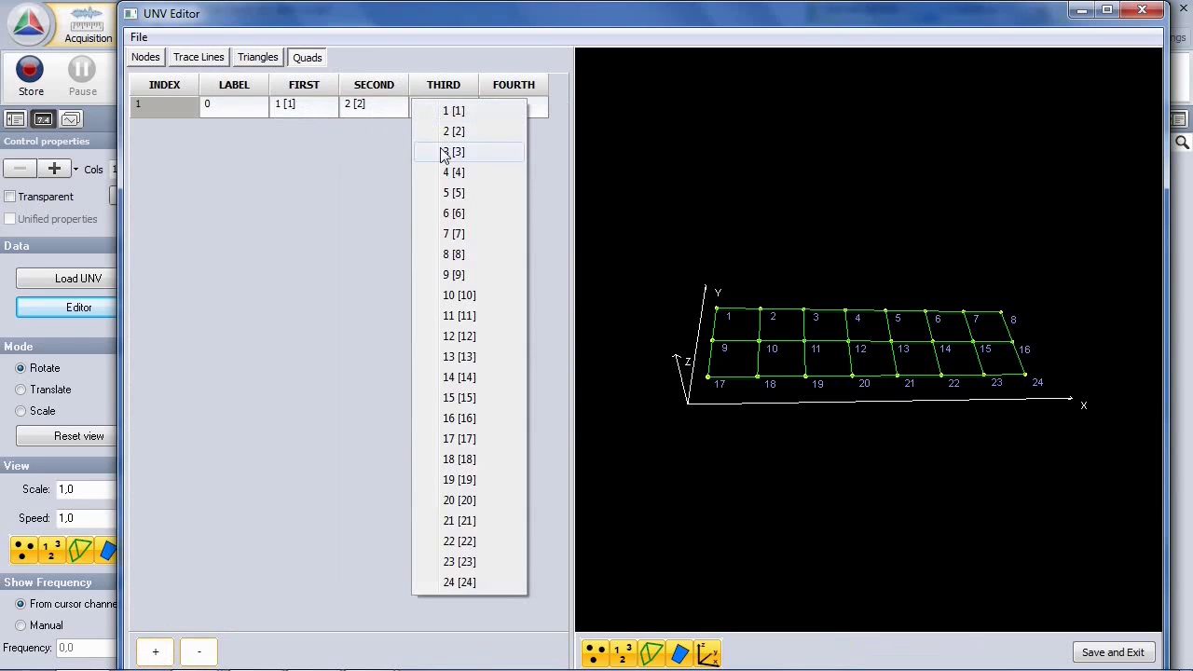
click(453, 299)
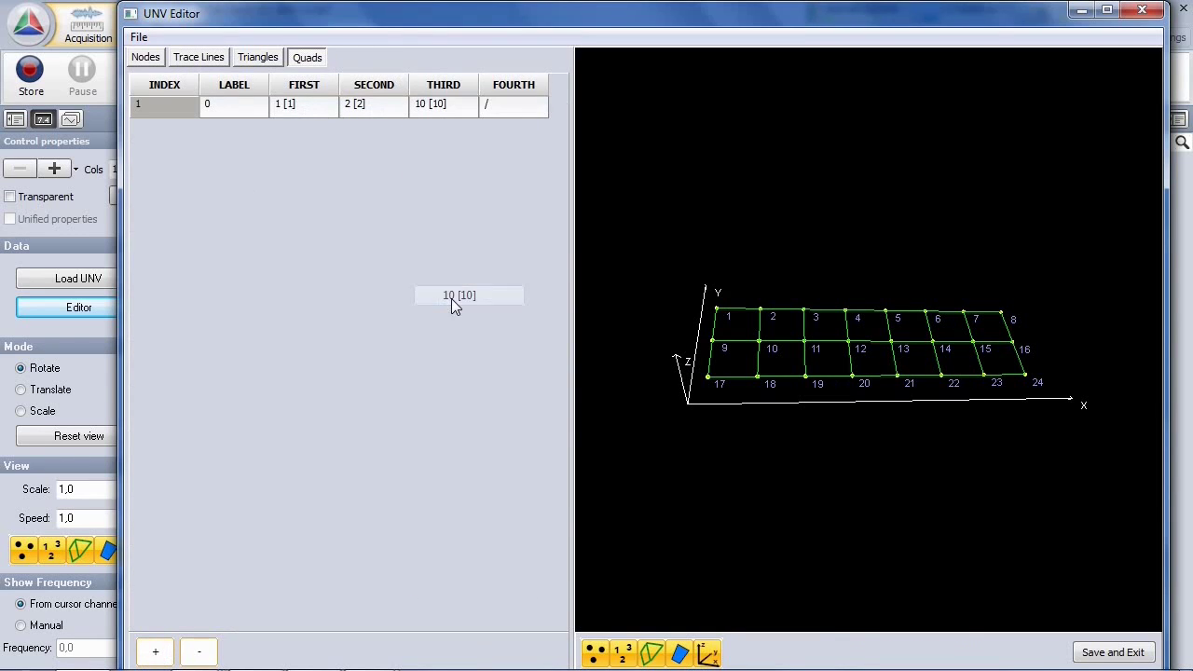
click(516, 108)
click(524, 274)
drag(726, 378, 765, 350)
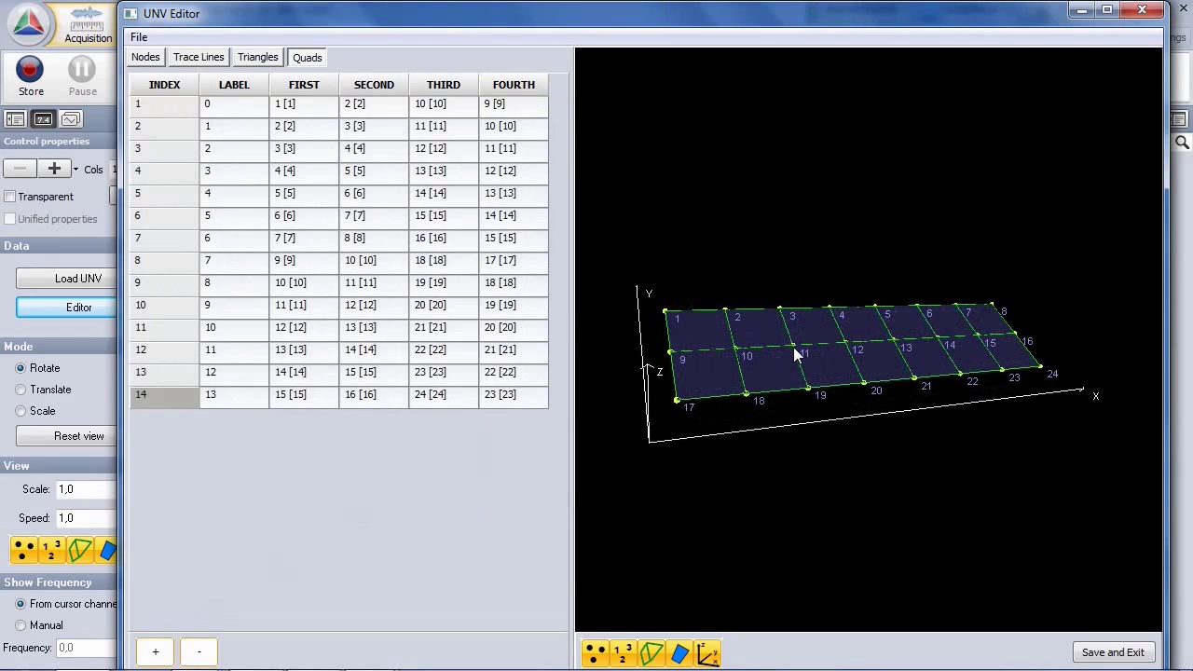
drag(782, 384, 790, 413)
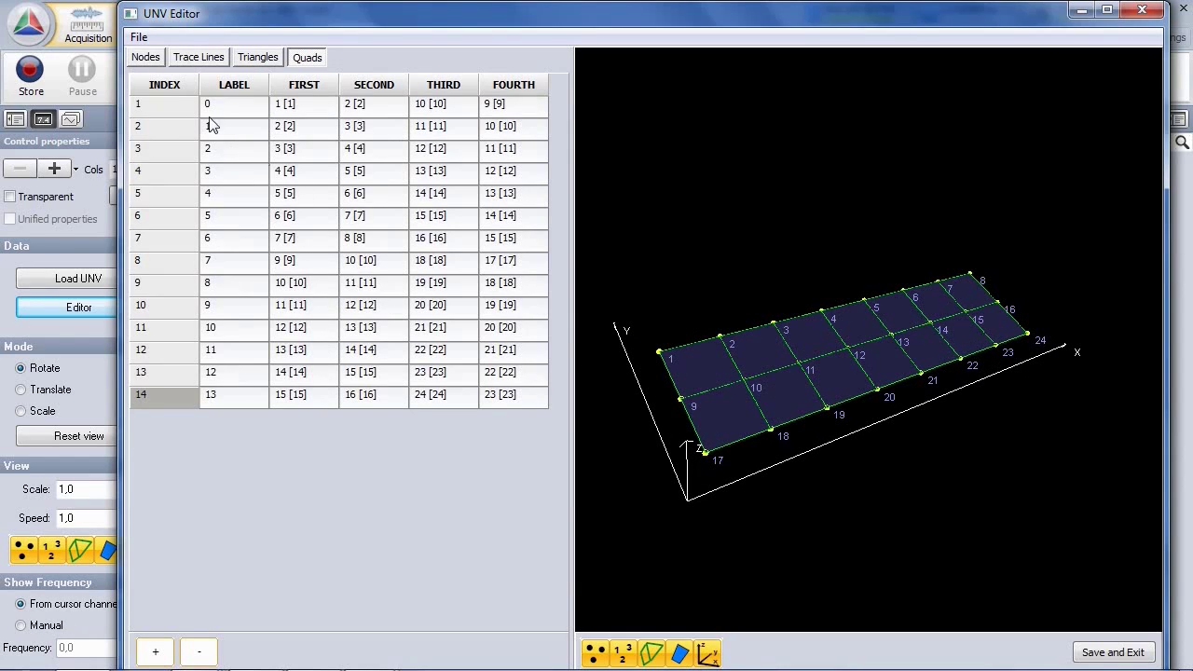
- Save the structure as a UNV file named 'test structure'
click(138, 38)
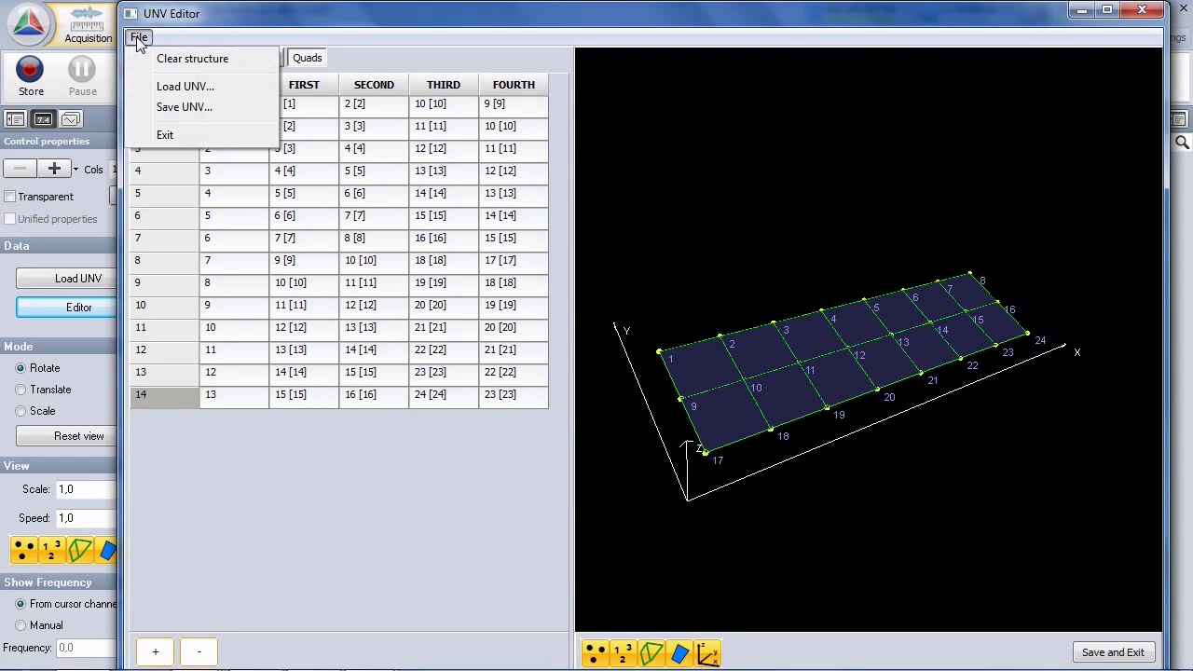
click(175, 107)
text(tes)
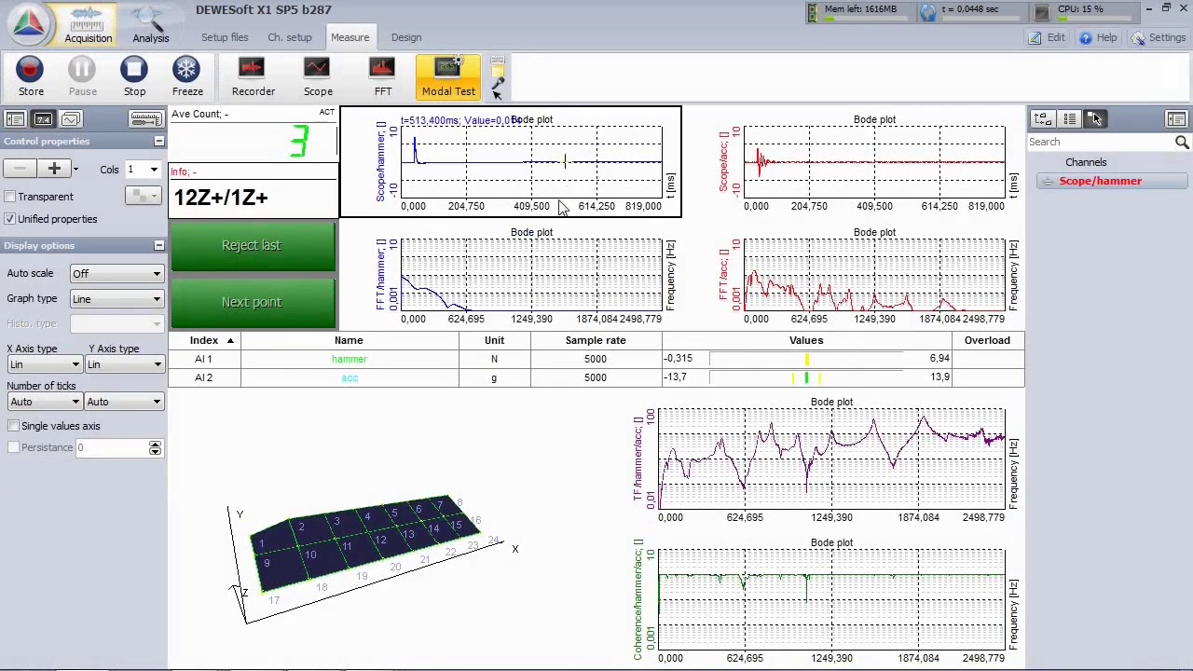
- Set the coherence plot's Y axis to linear with a maximum of 1
click(539, 271)
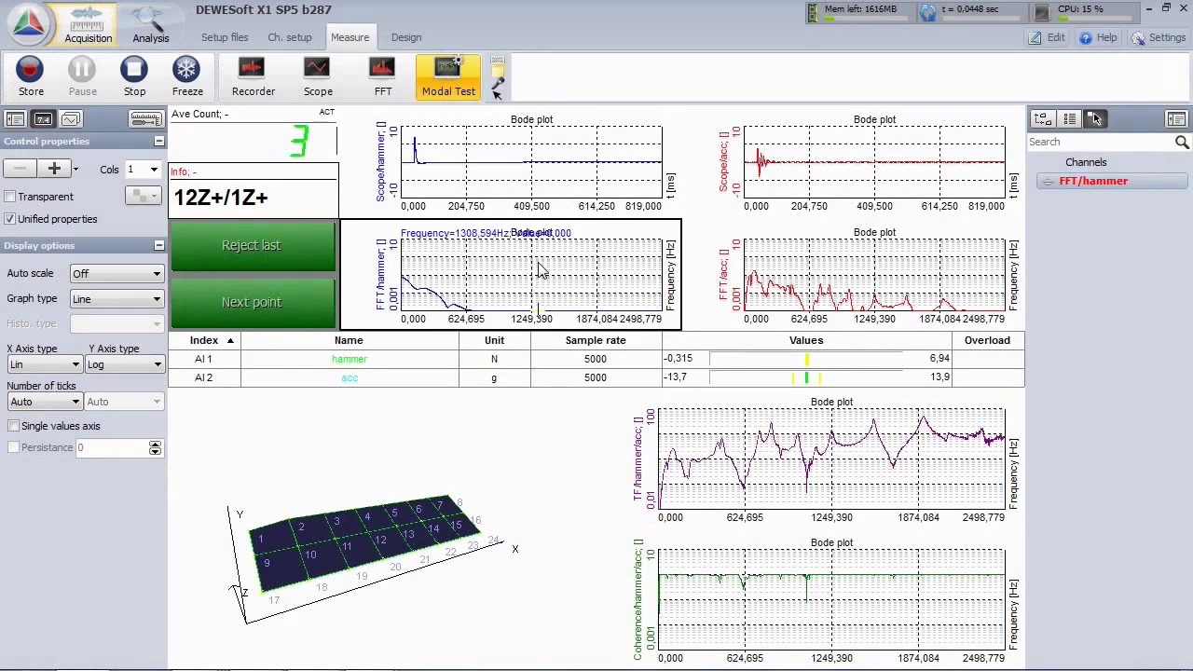
click(824, 157)
click(820, 261)
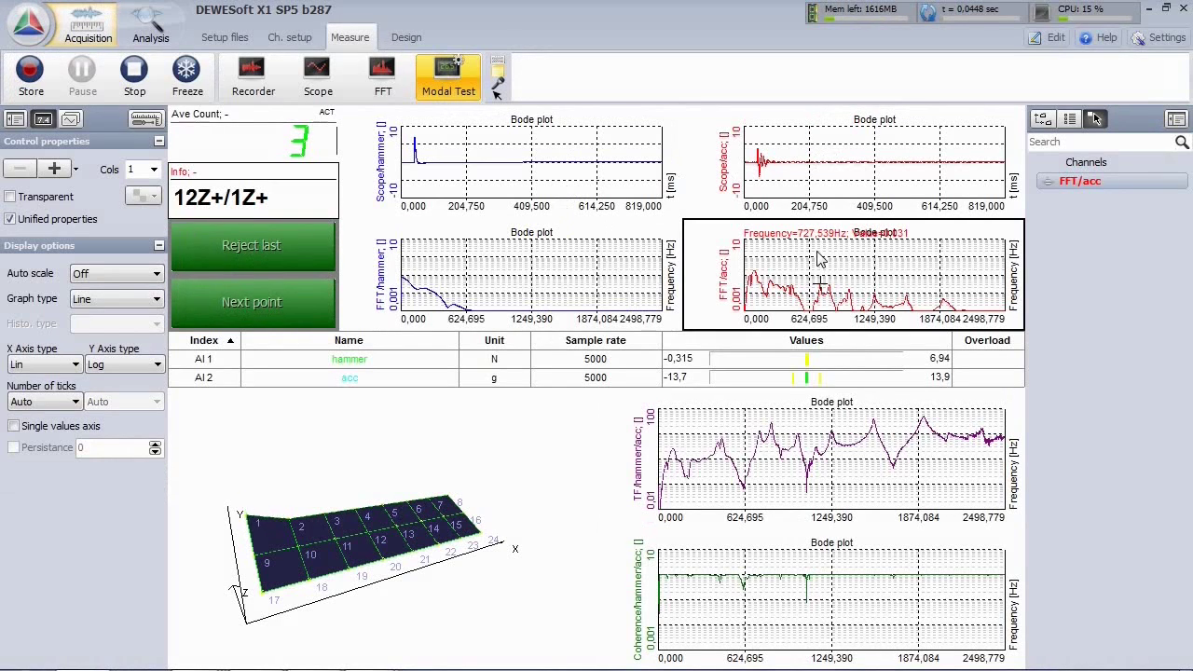
click(718, 427)
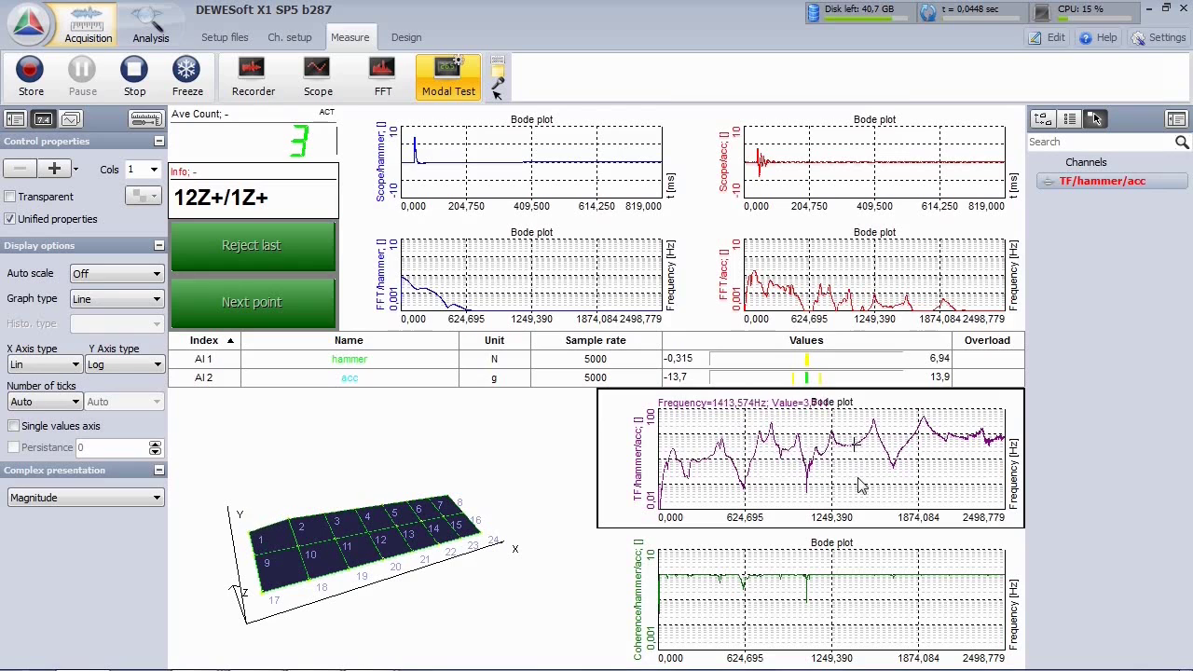
click(783, 559)
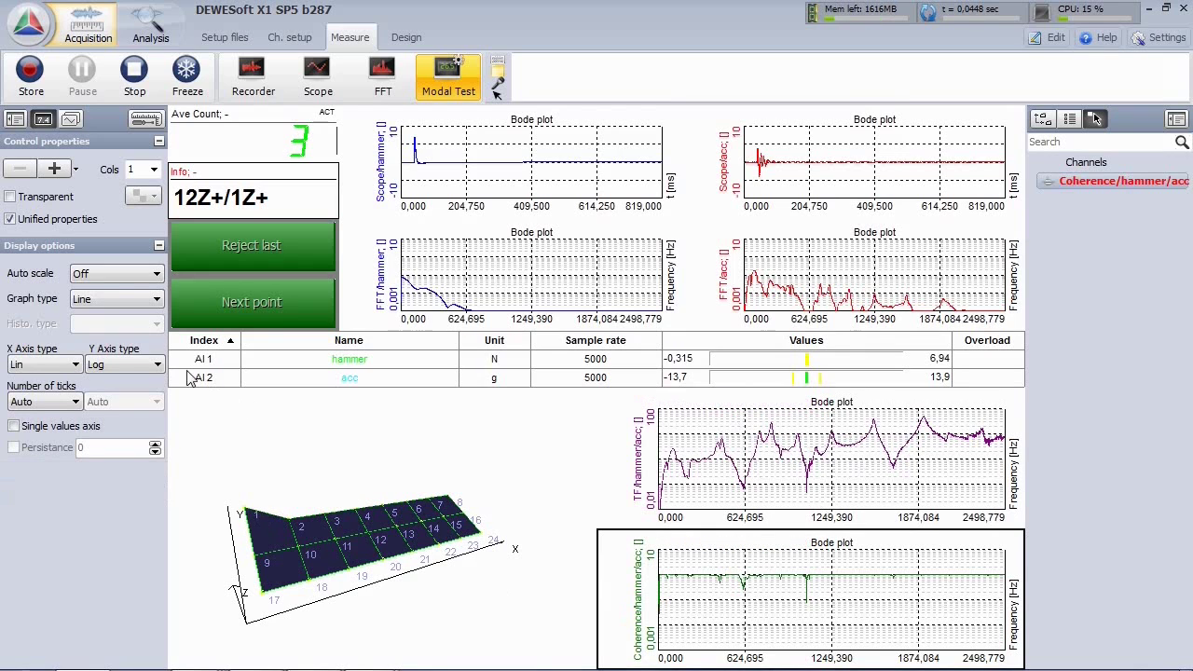
click(154, 364)
click(146, 382)
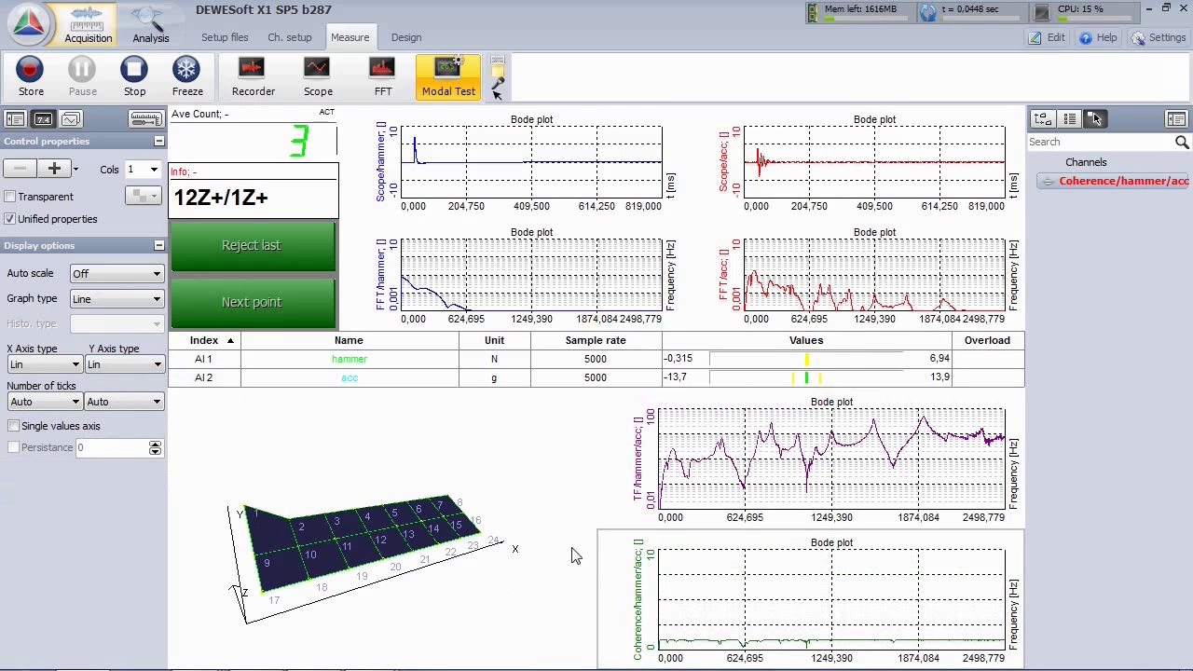
click(658, 562)
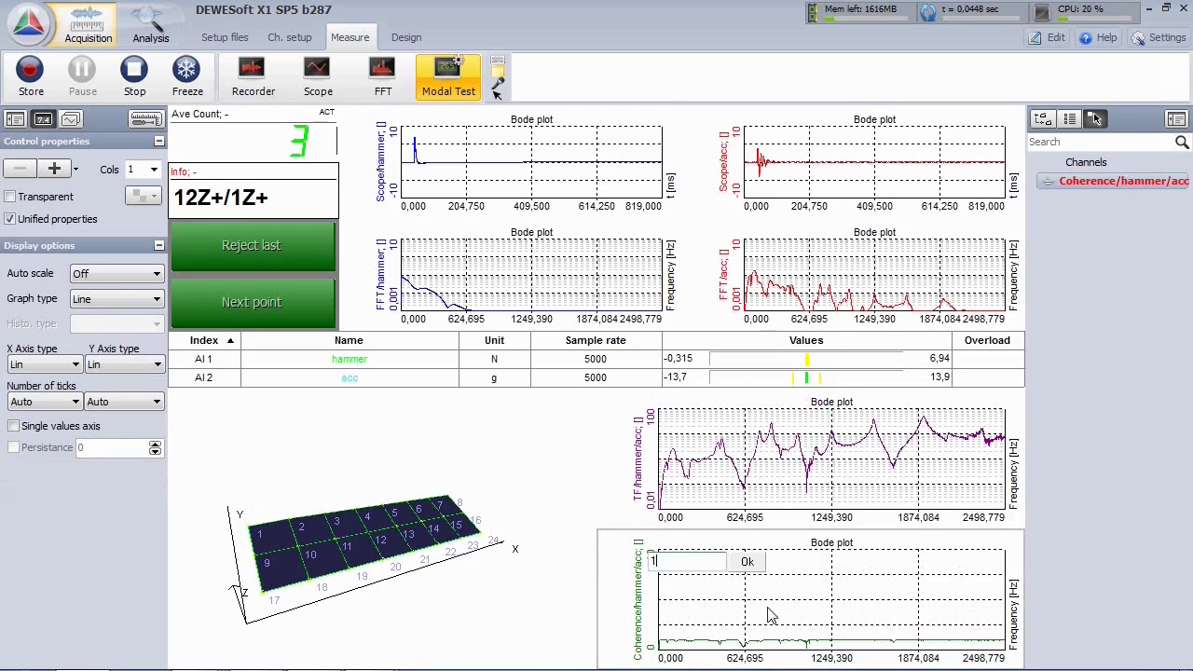
text(1)
key(Return)
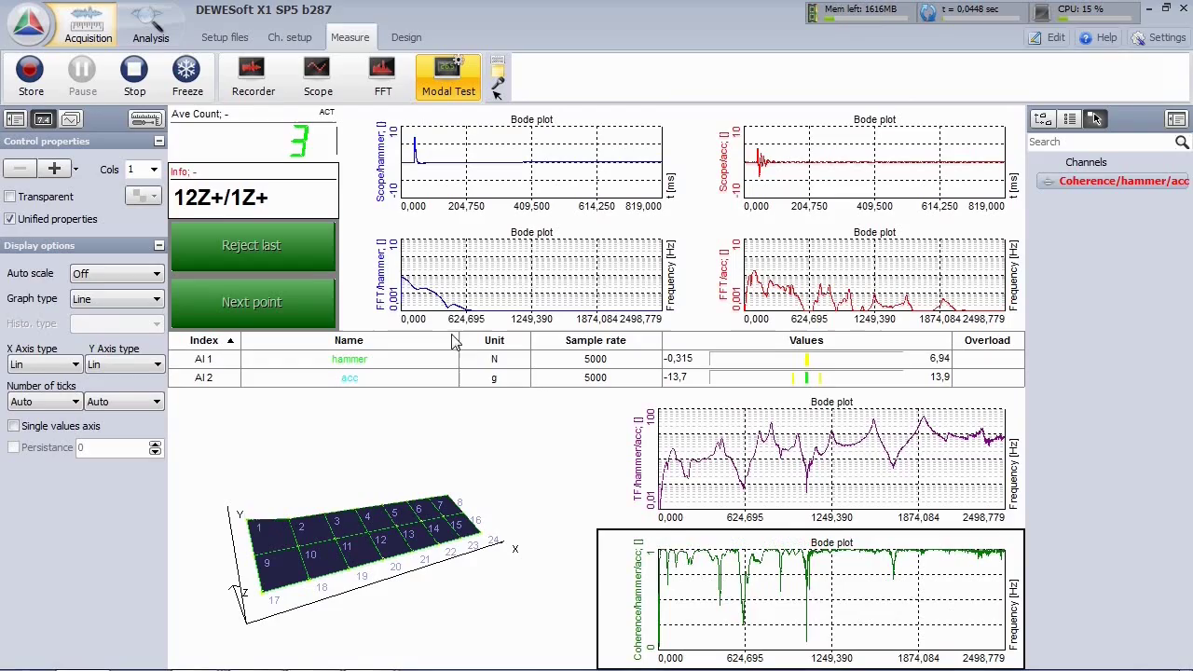
- In Design mode, edit the Reject last control and list the modal test control channels
click(144, 121)
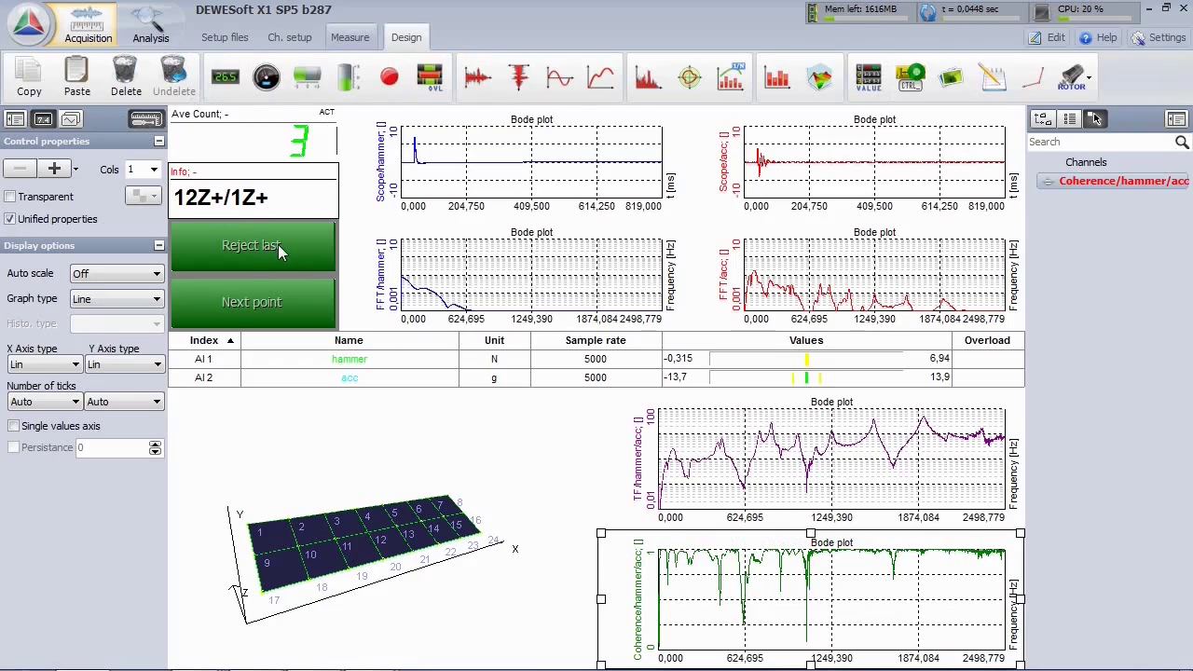
click(283, 253)
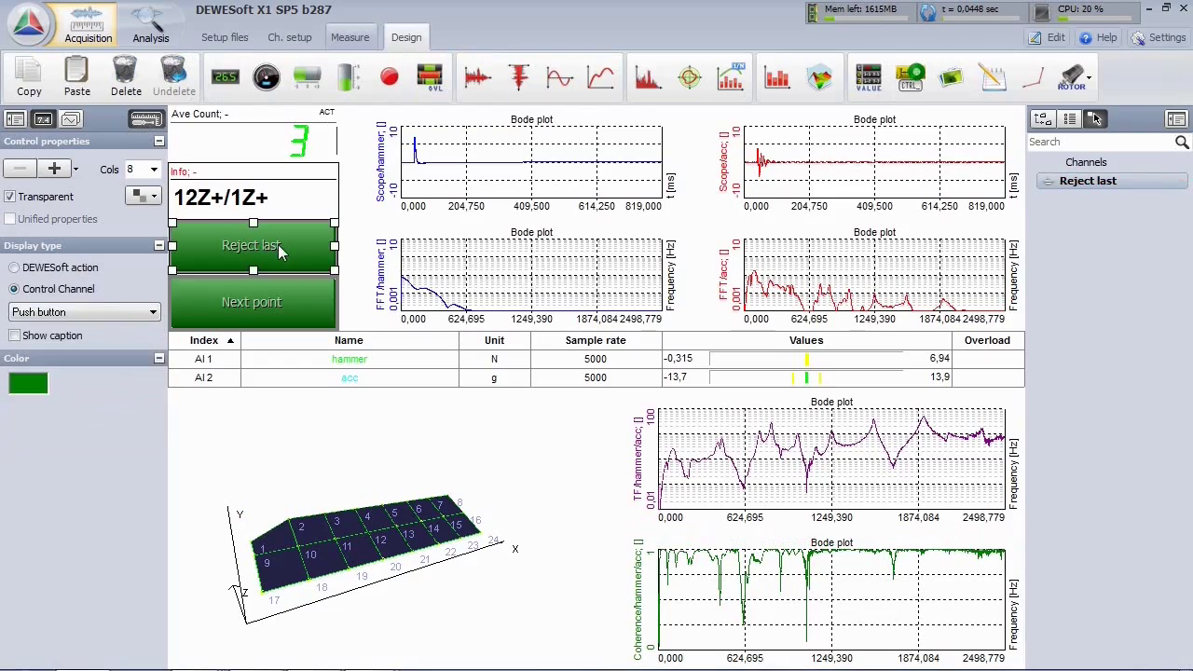
click(1042, 118)
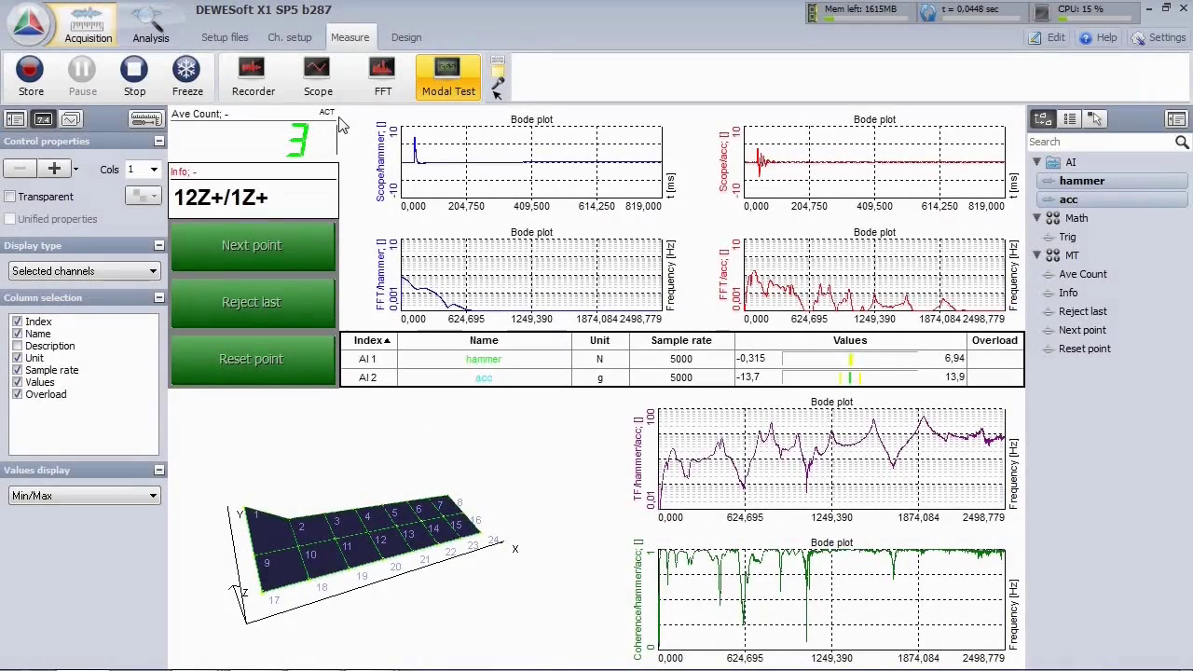
- Start storing the modal test, overwriting the existing Test data file
click(33, 79)
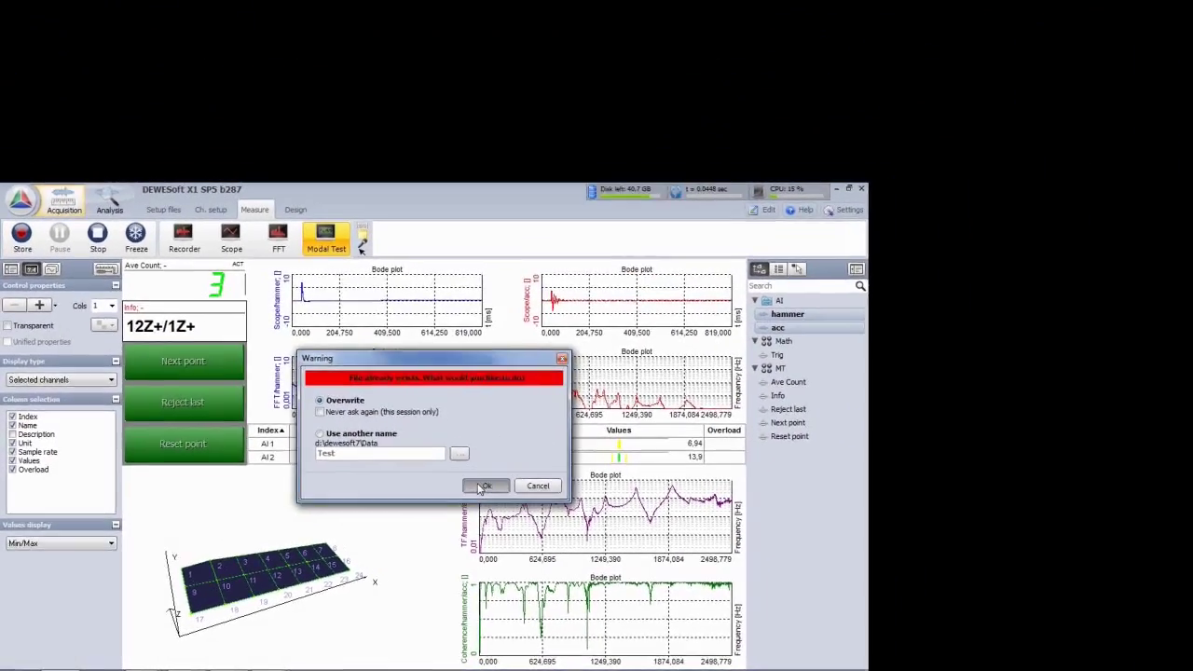
click(662, 418)
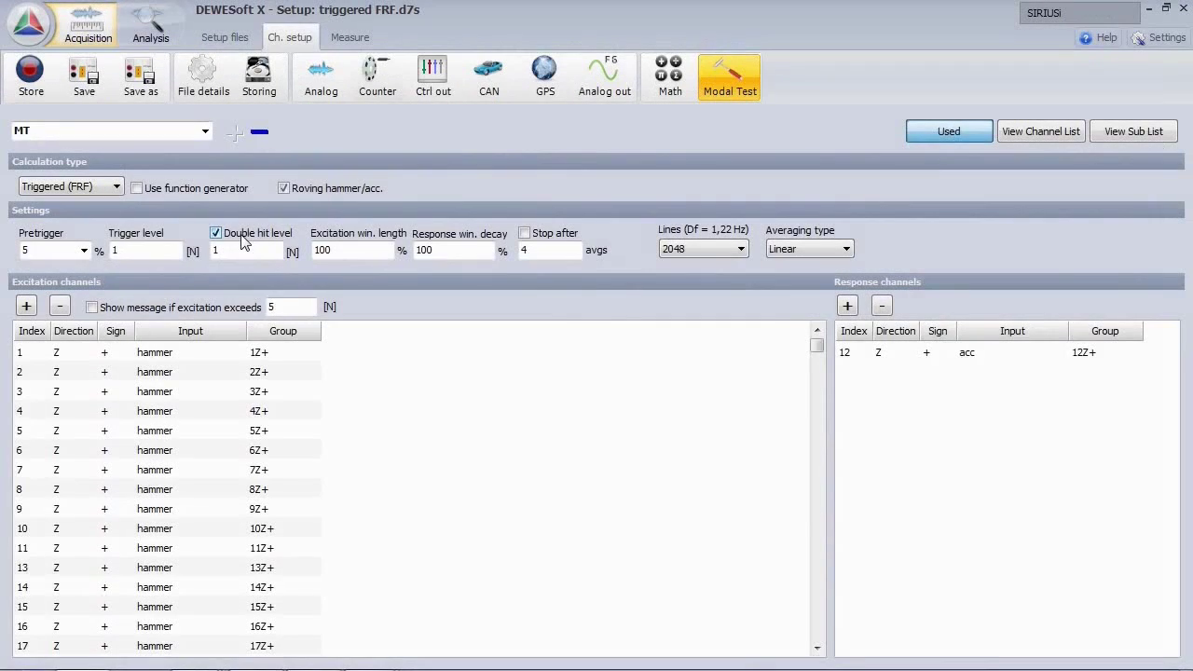
- Adjust the double-hit level, go live, and reject the last double-hit impact
click(233, 248)
click(351, 39)
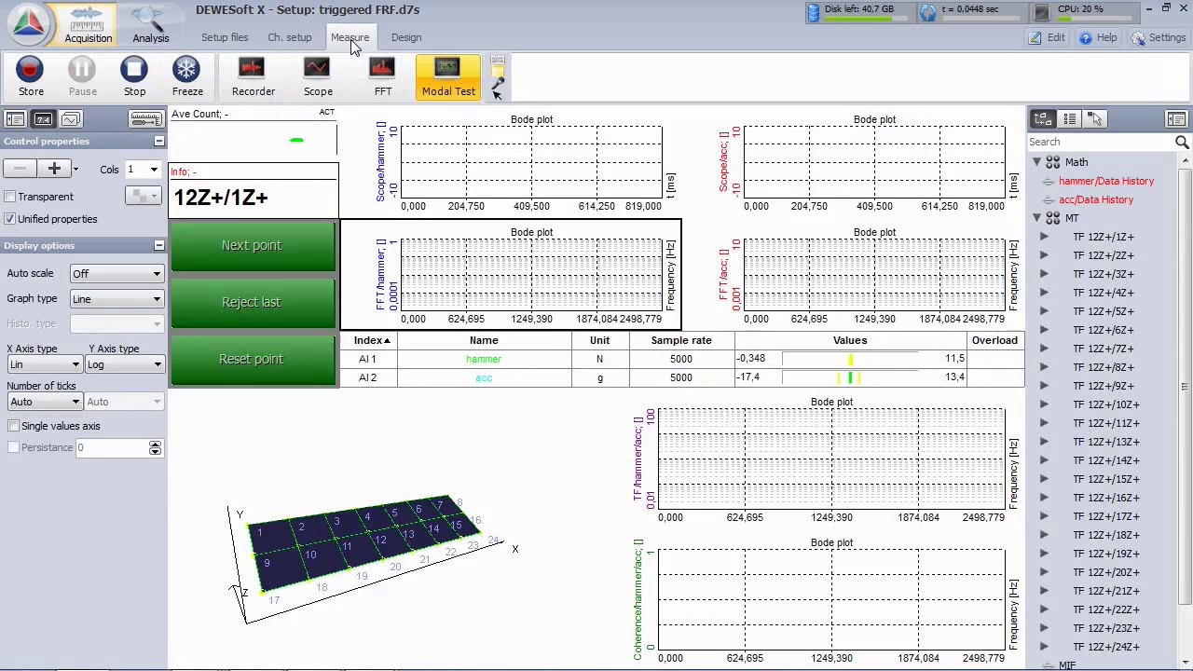
click(296, 192)
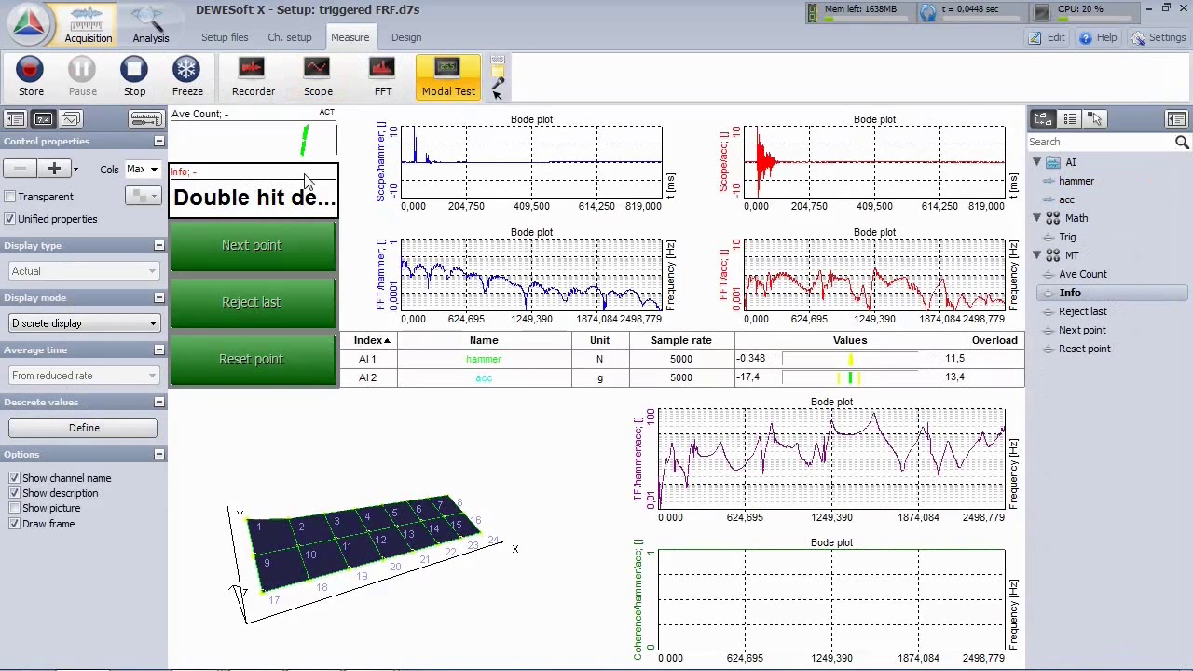
click(286, 305)
click(286, 305)
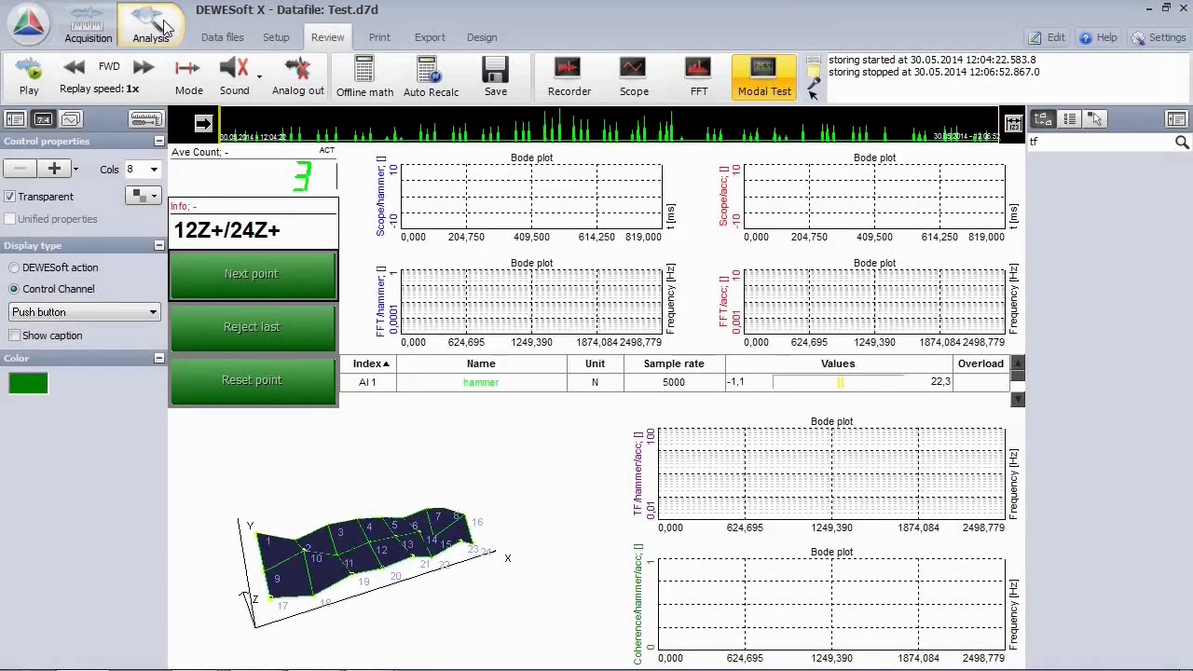
- In design mode, delete the Next point and Reject last buttons and the hammer and acceleration scope and FFT plots
click(148, 123)
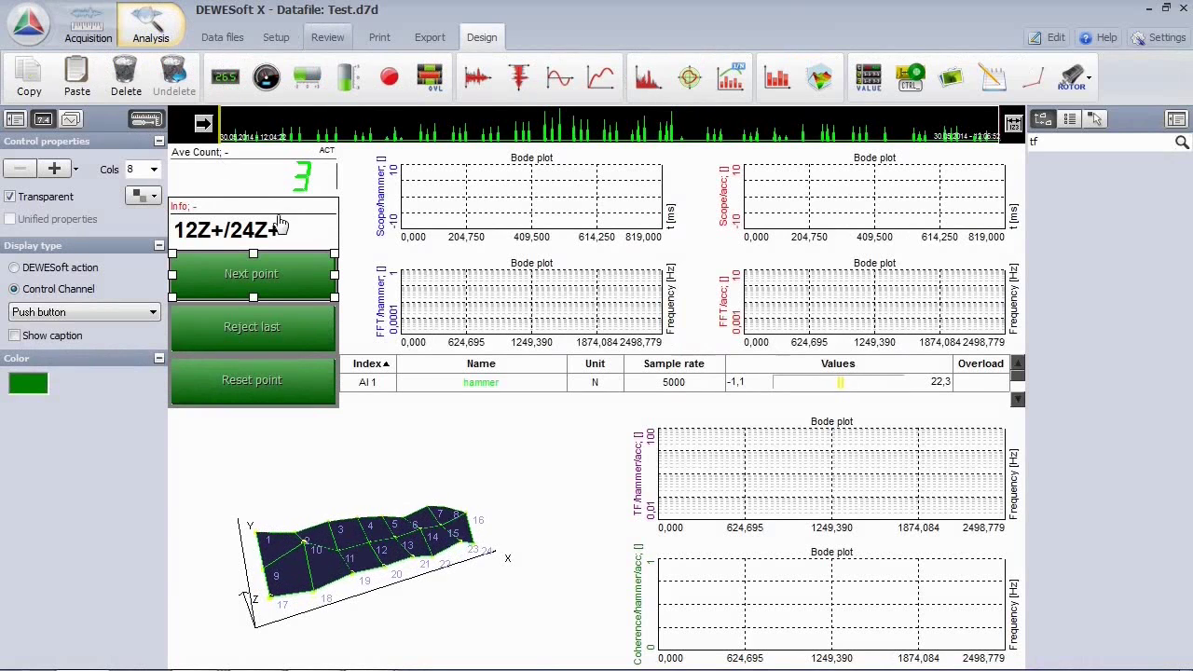
click(137, 93)
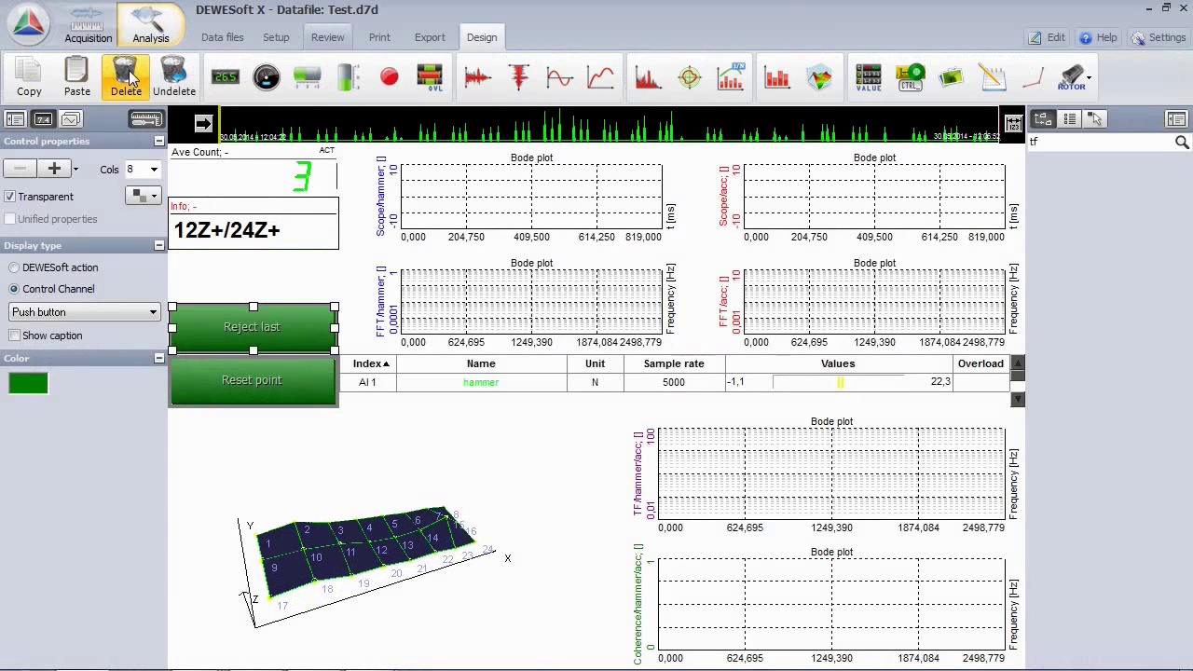
click(136, 89)
click(135, 85)
click(135, 84)
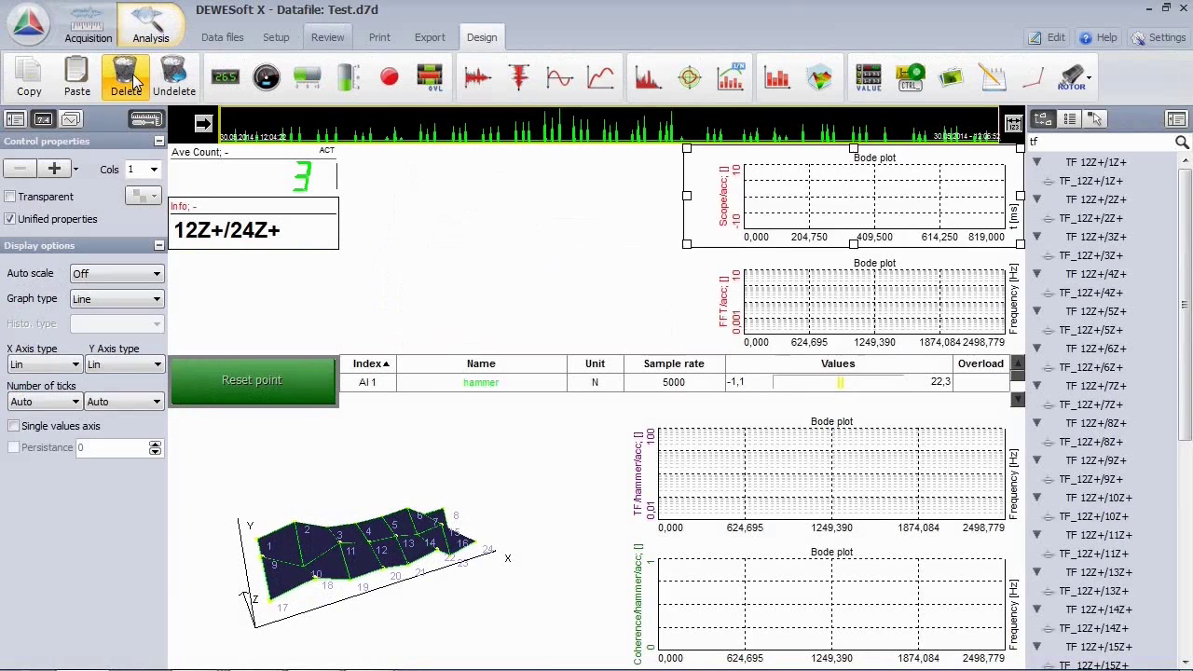
click(135, 84)
click(135, 84)
- Delete the channel values table, the transfer-function and coherence Bode plots, and the Reset point button
click(135, 84)
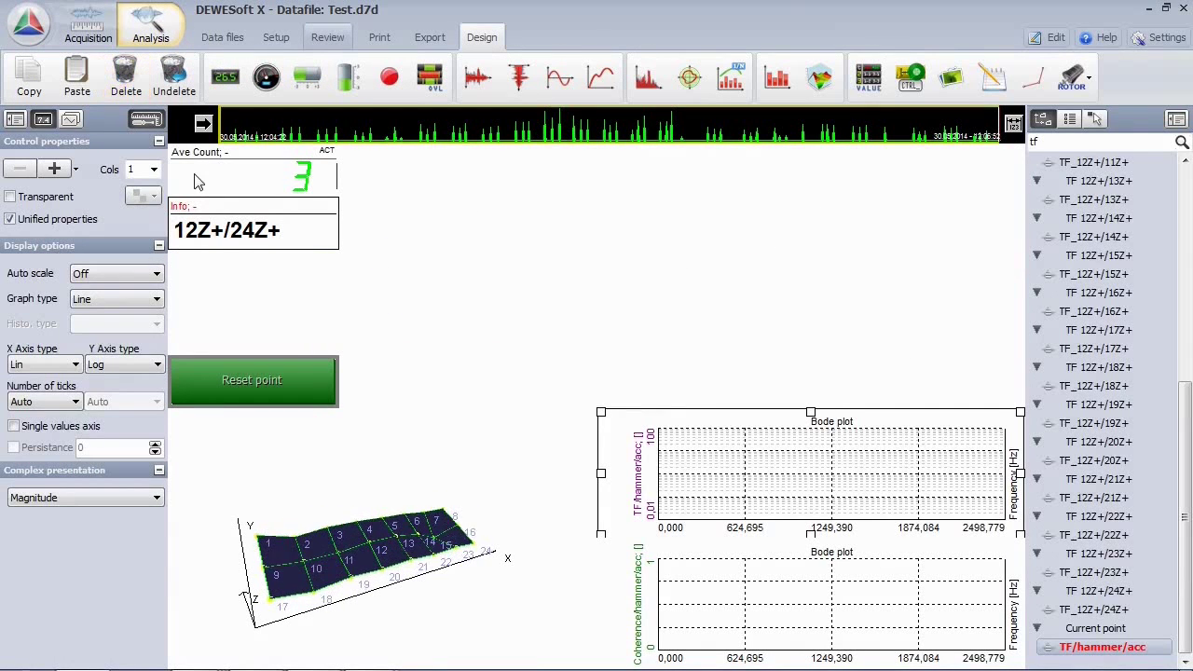
click(135, 85)
click(136, 84)
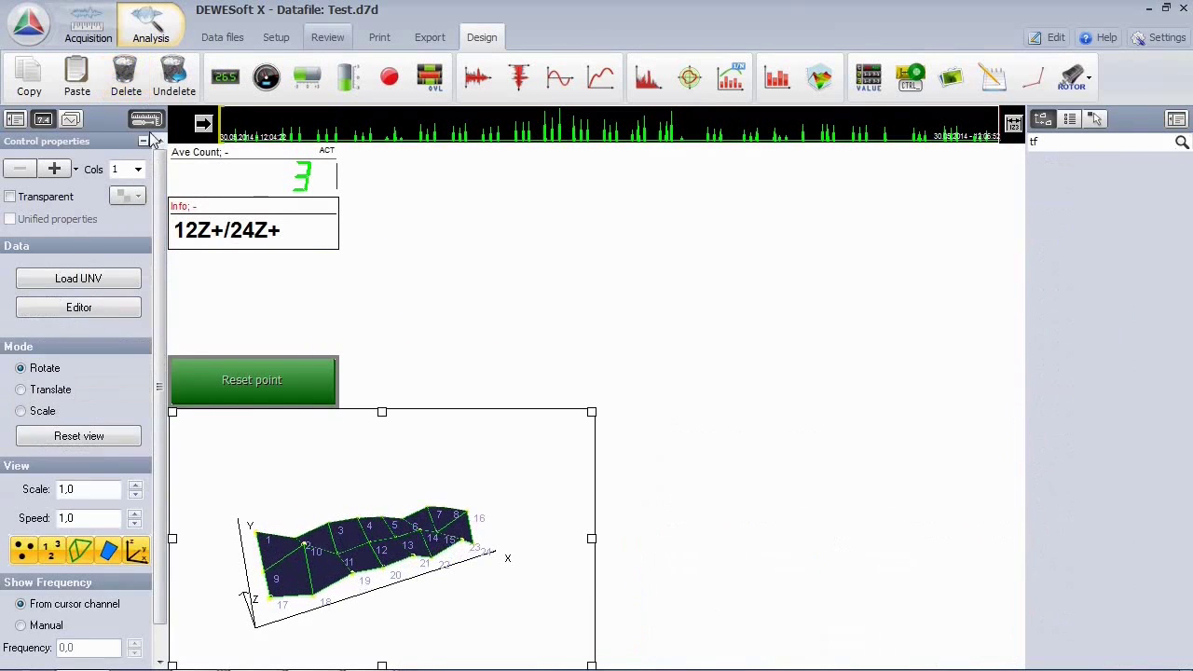
click(269, 374)
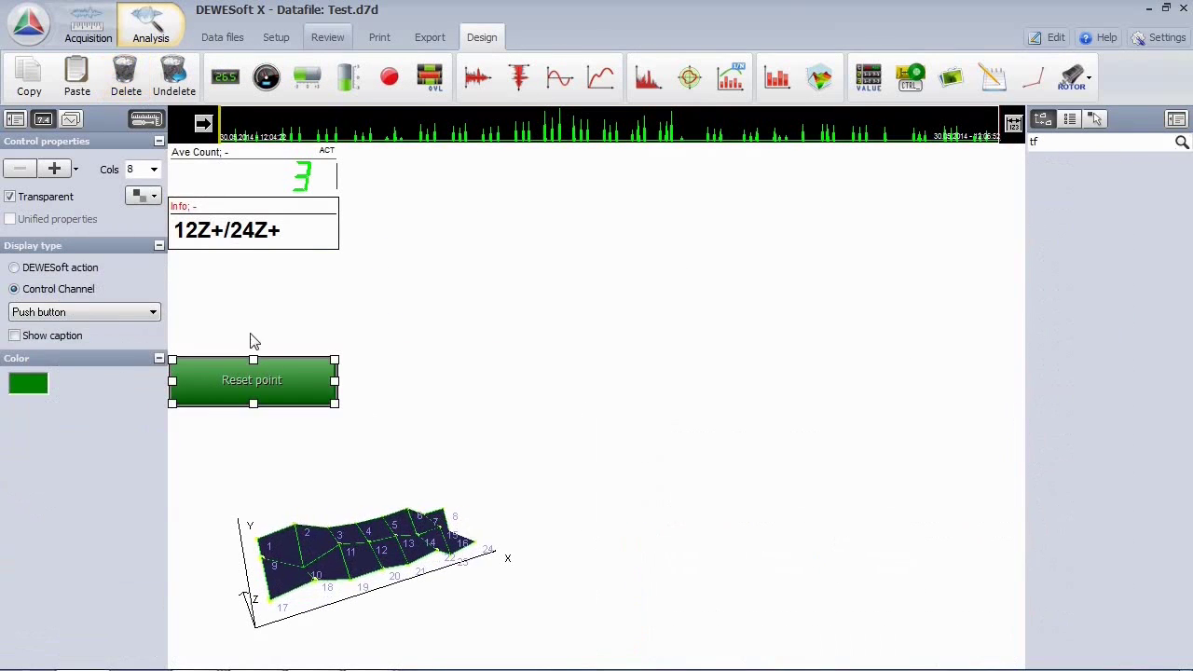
click(134, 84)
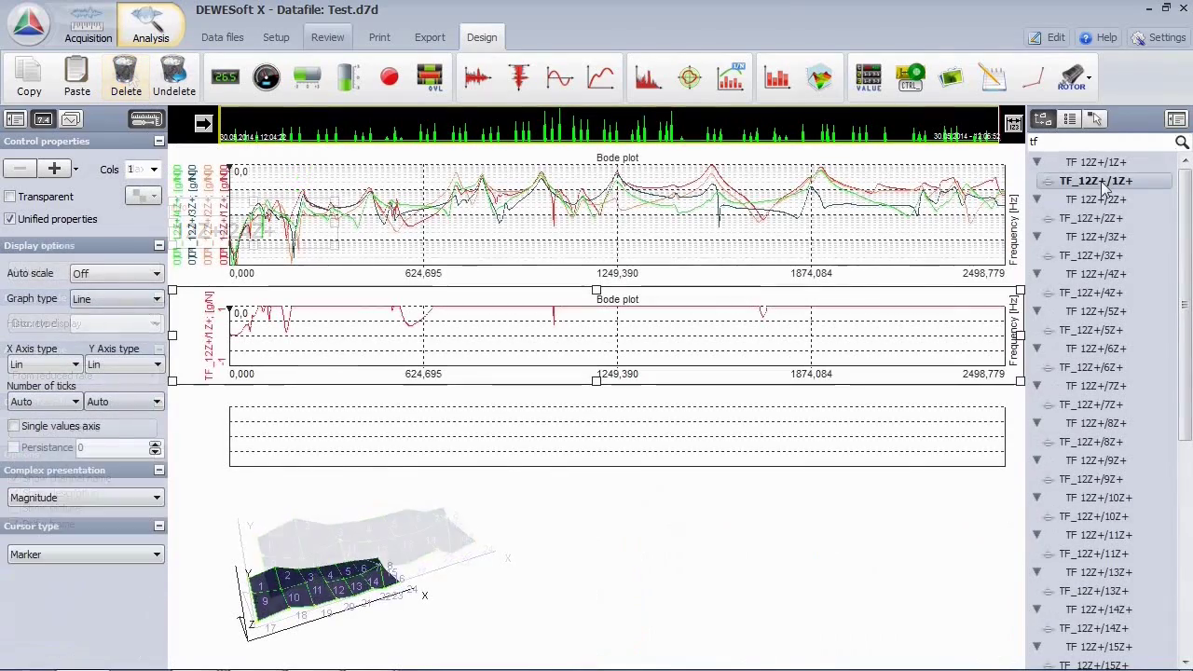
- Add TF_12Z+/2Z+ through 4Z+ to the second Bode plot and show them as Phase (Deg)
click(1095, 218)
click(1085, 258)
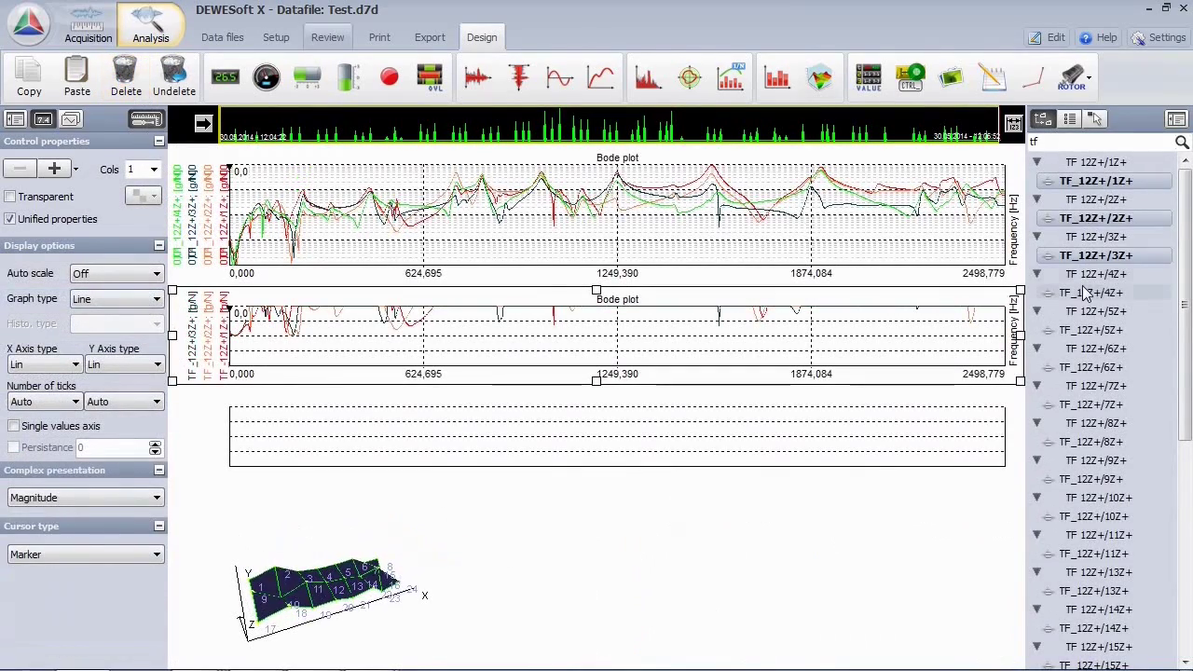
click(1087, 294)
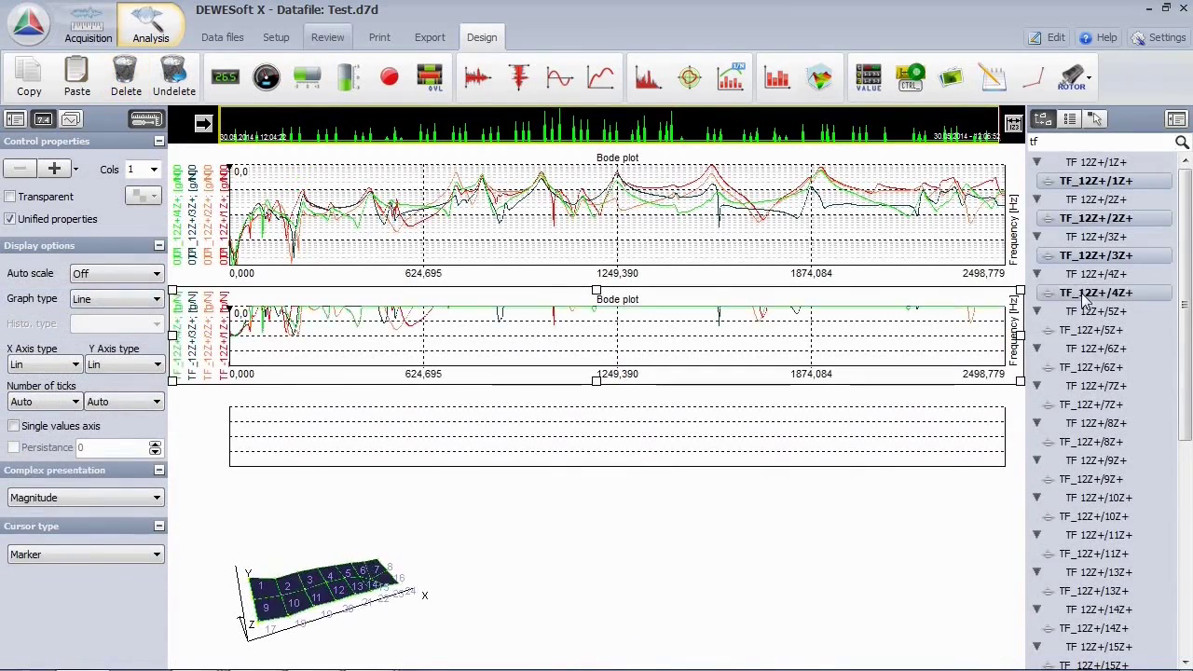
click(86, 498)
click(78, 529)
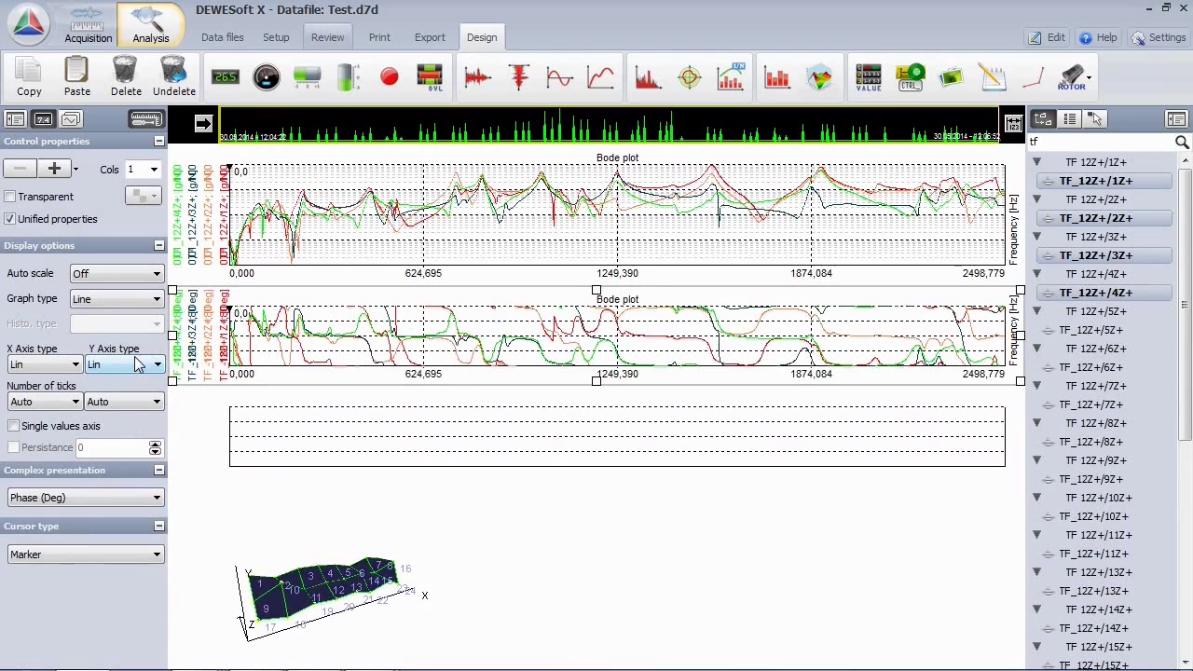
- Search 'mif' and plot the MIF in the empty third graph
click(360, 440)
click(1048, 145)
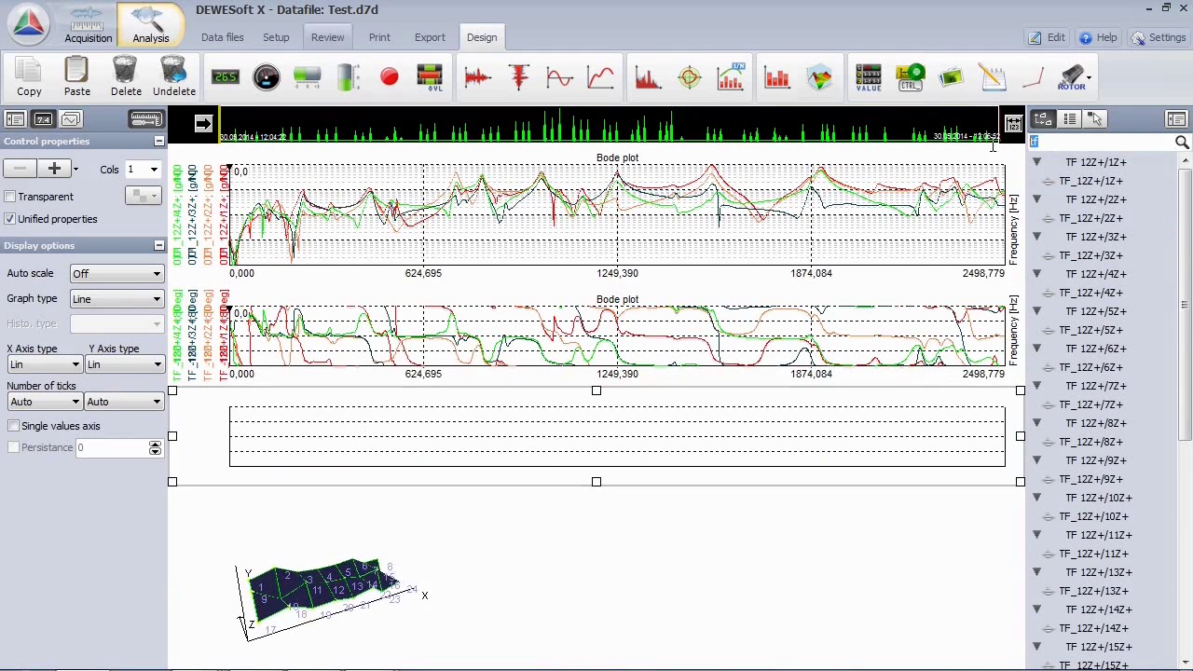
text(mif)
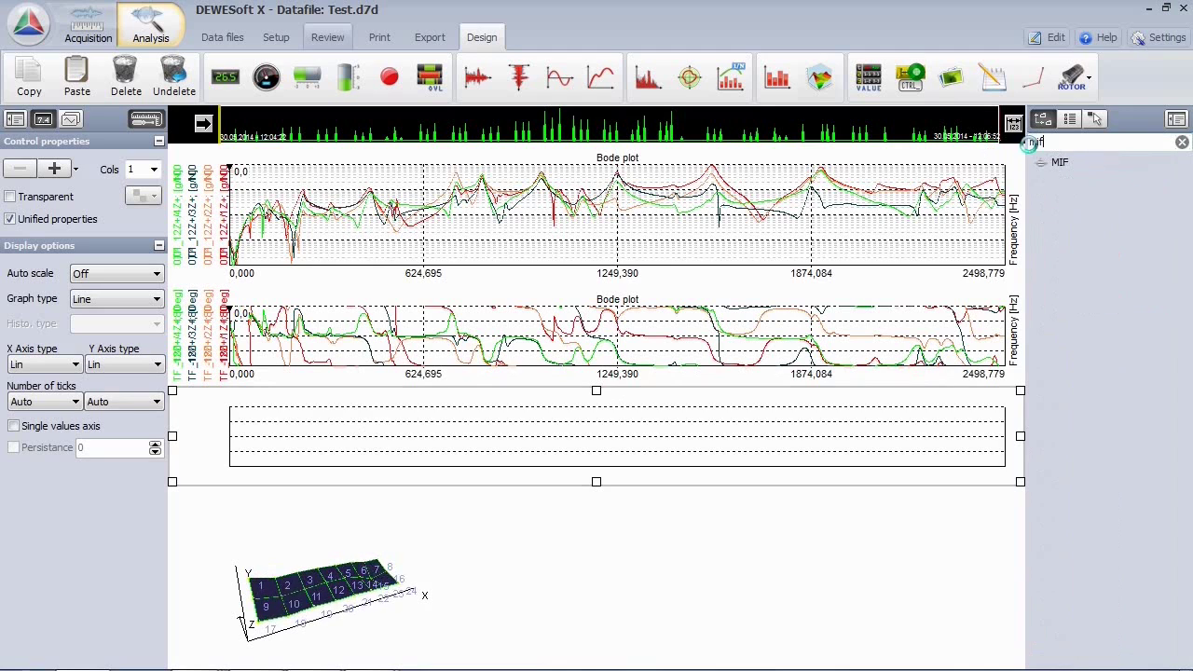
click(1061, 165)
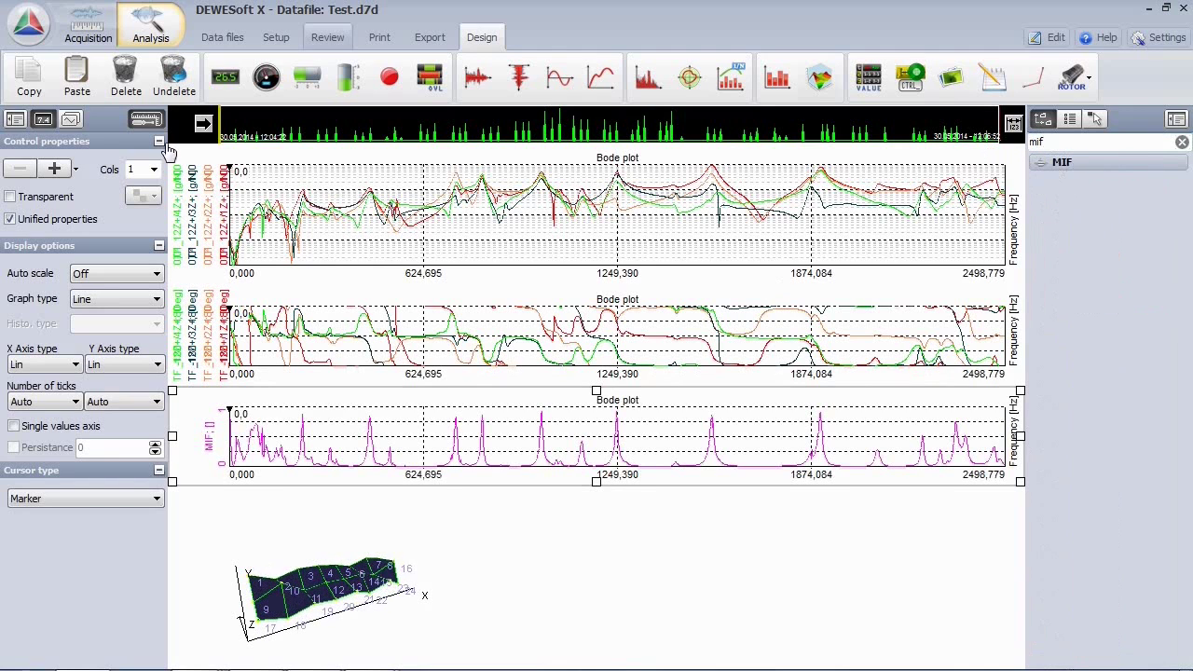
- Add a ModalCircle display from the ROTOR list, placing it below the Bode plots and enlarging it
click(1079, 79)
click(1121, 239)
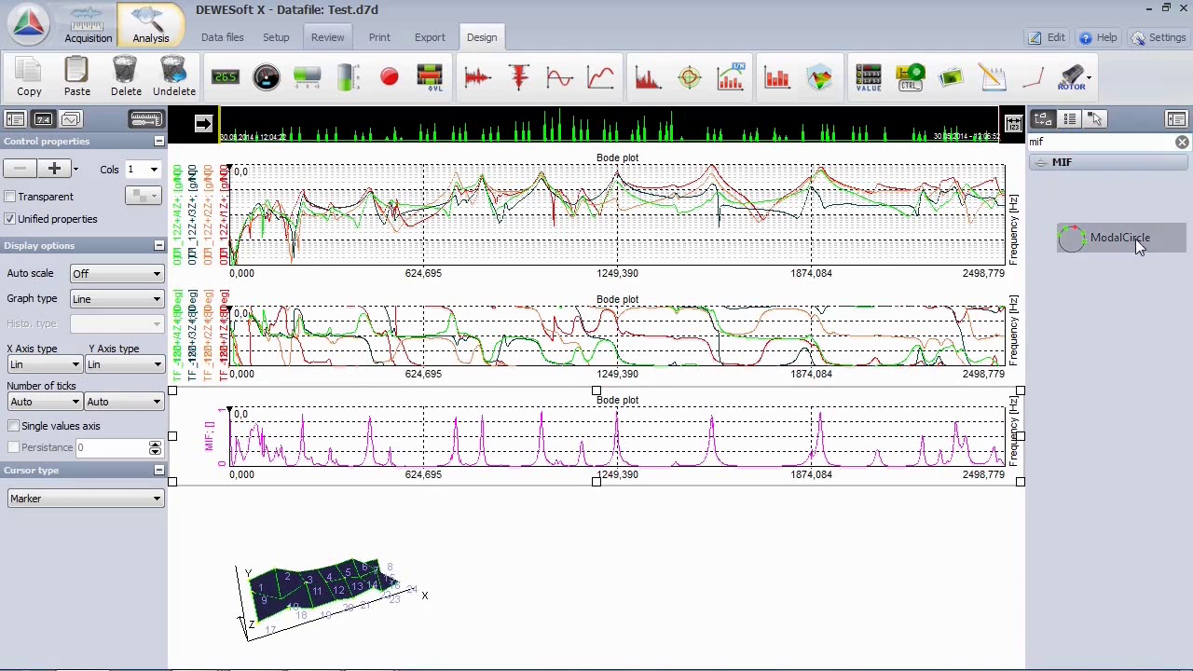
drag(238, 185, 861, 589)
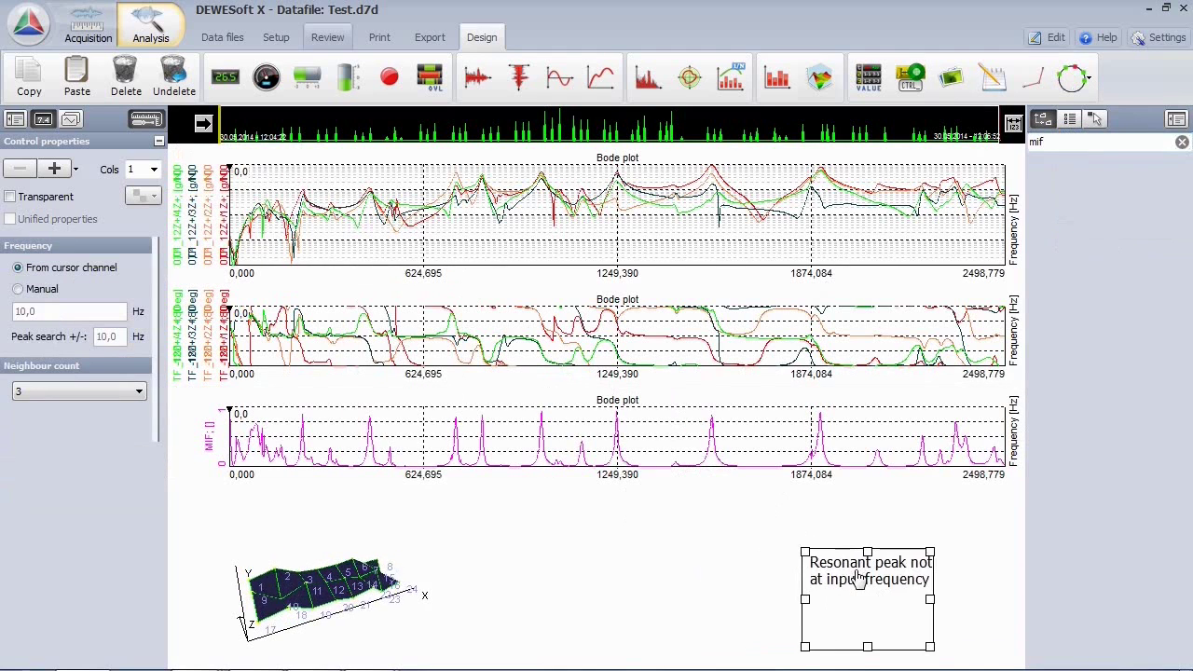
drag(800, 561, 674, 488)
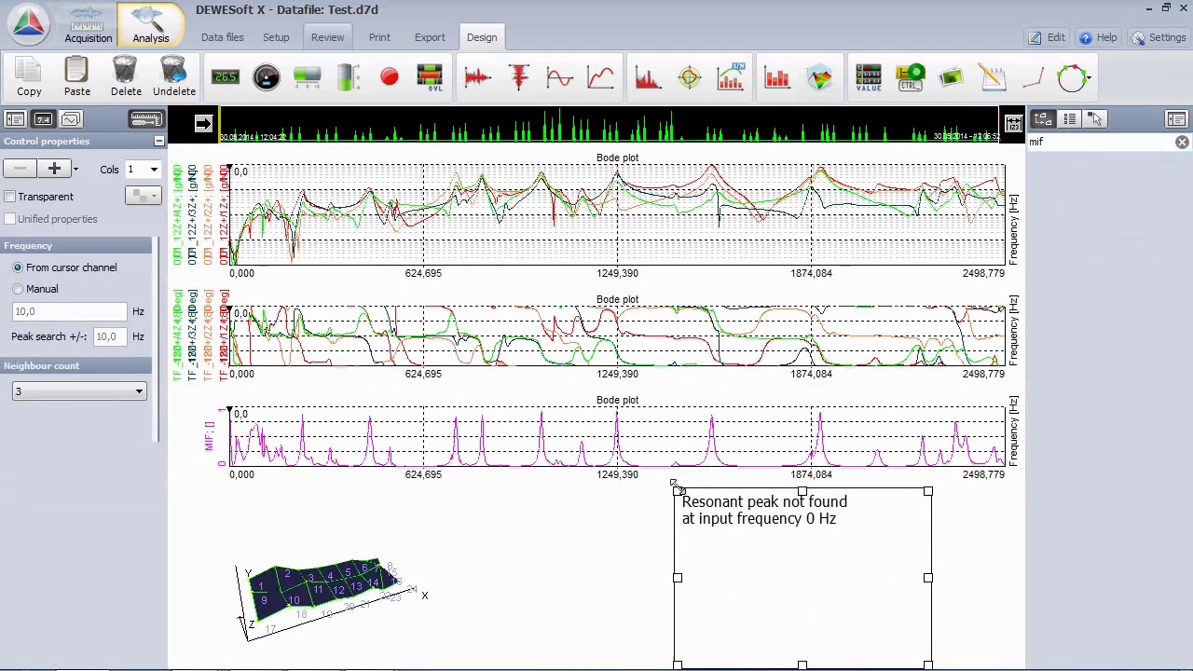
- Leave design mode and set Channel cursor on the magnitude, phase and MIF plots
click(151, 119)
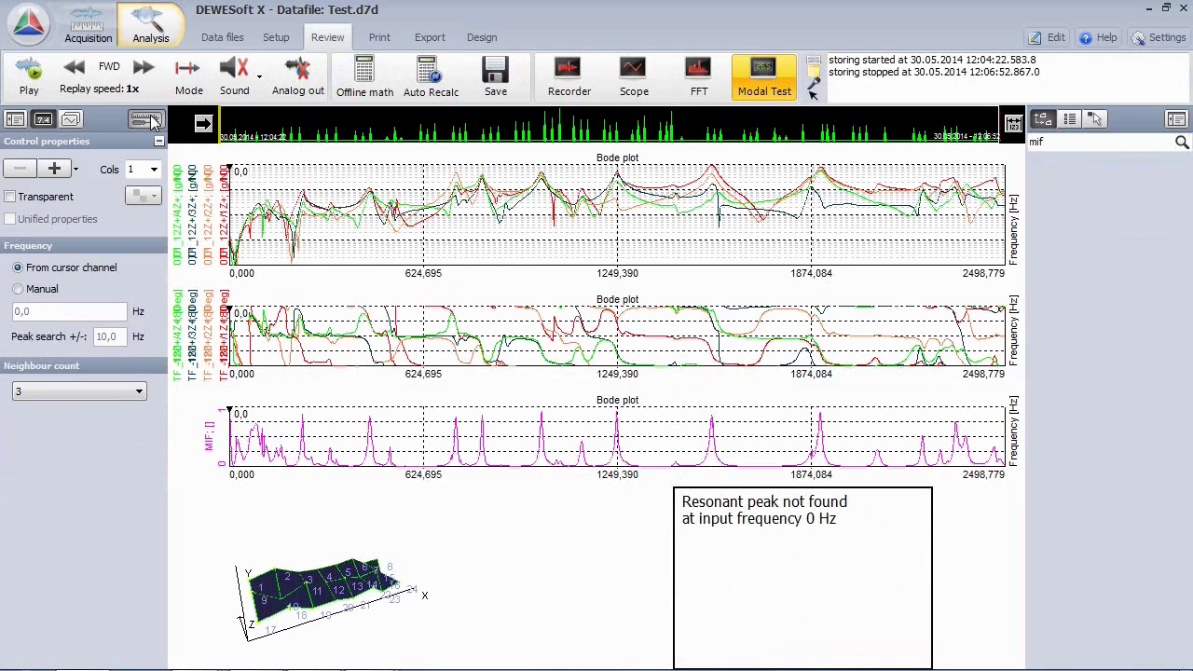
click(292, 170)
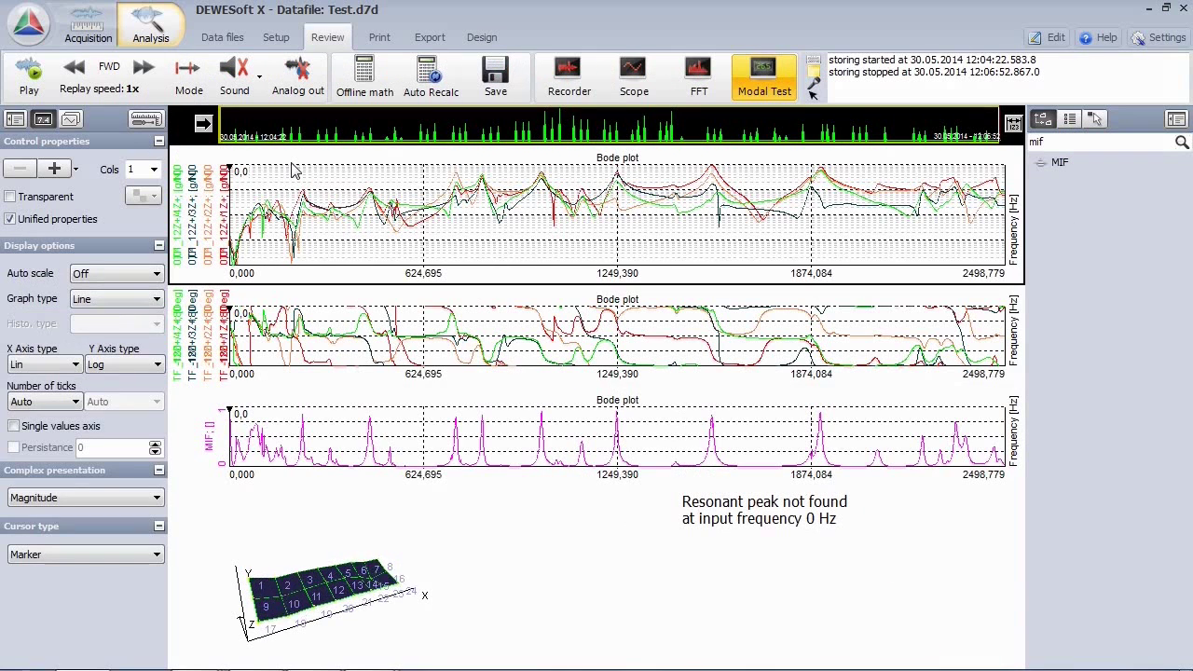
click(104, 558)
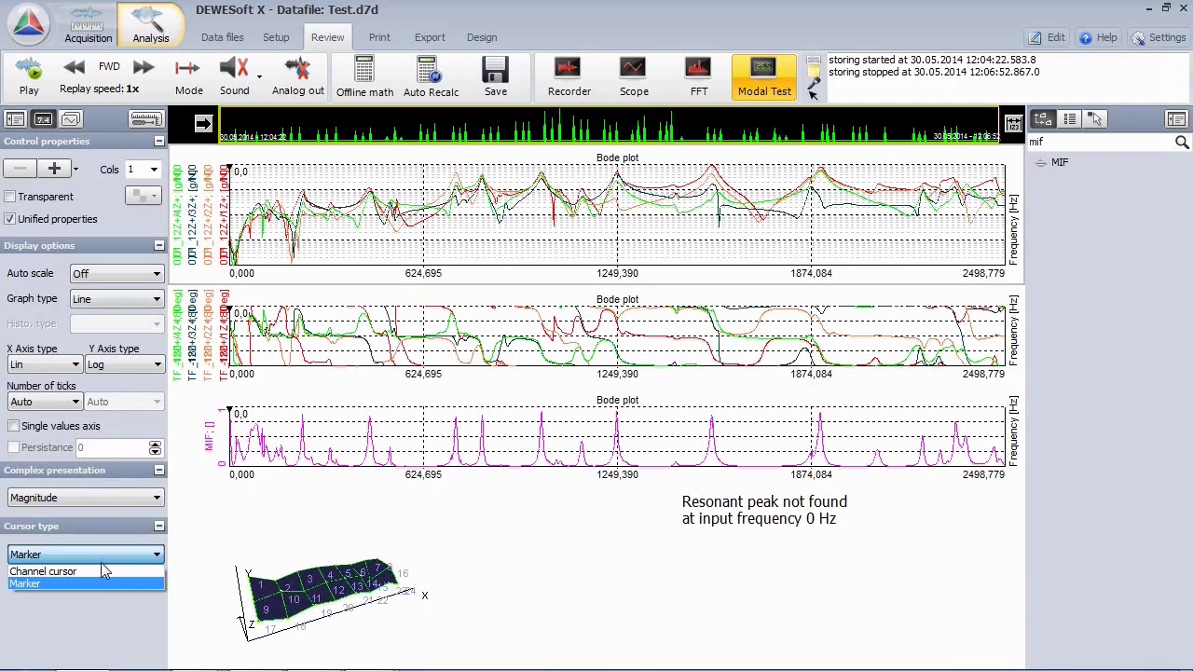
click(105, 573)
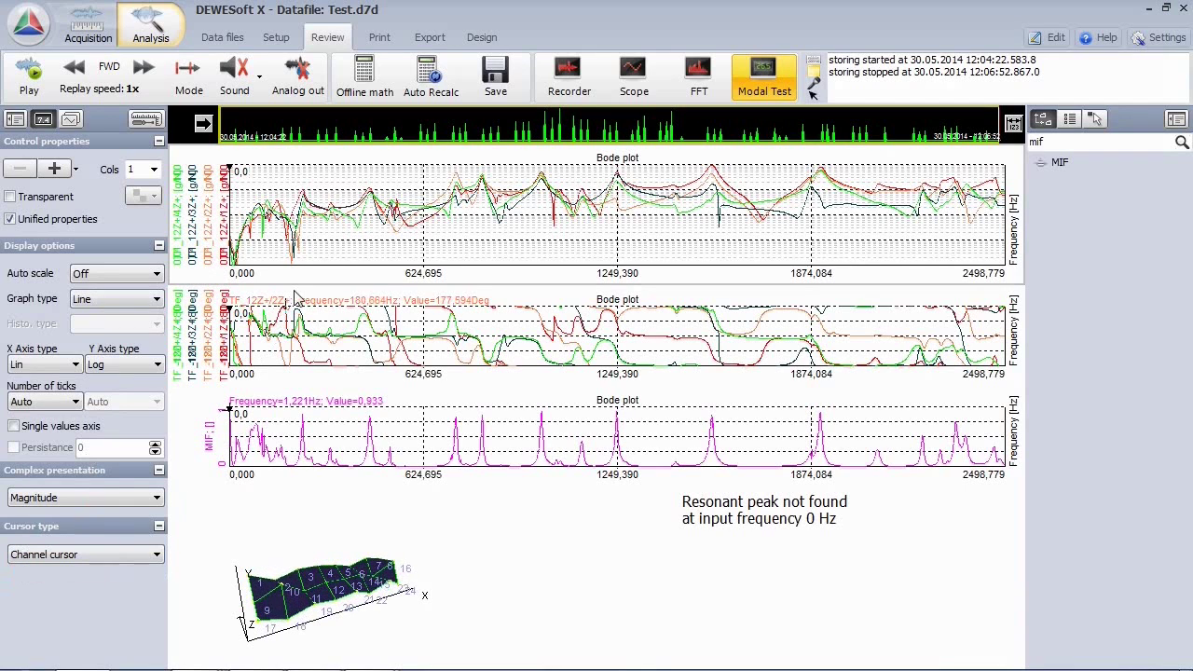
click(294, 296)
click(112, 555)
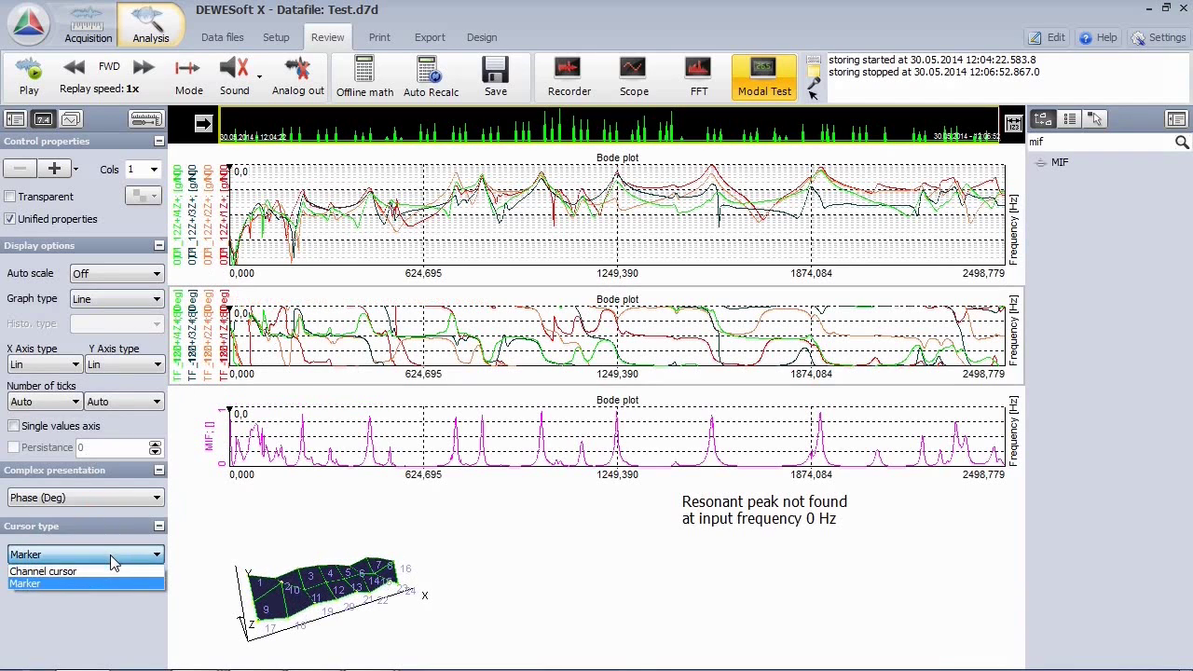
click(106, 572)
click(270, 429)
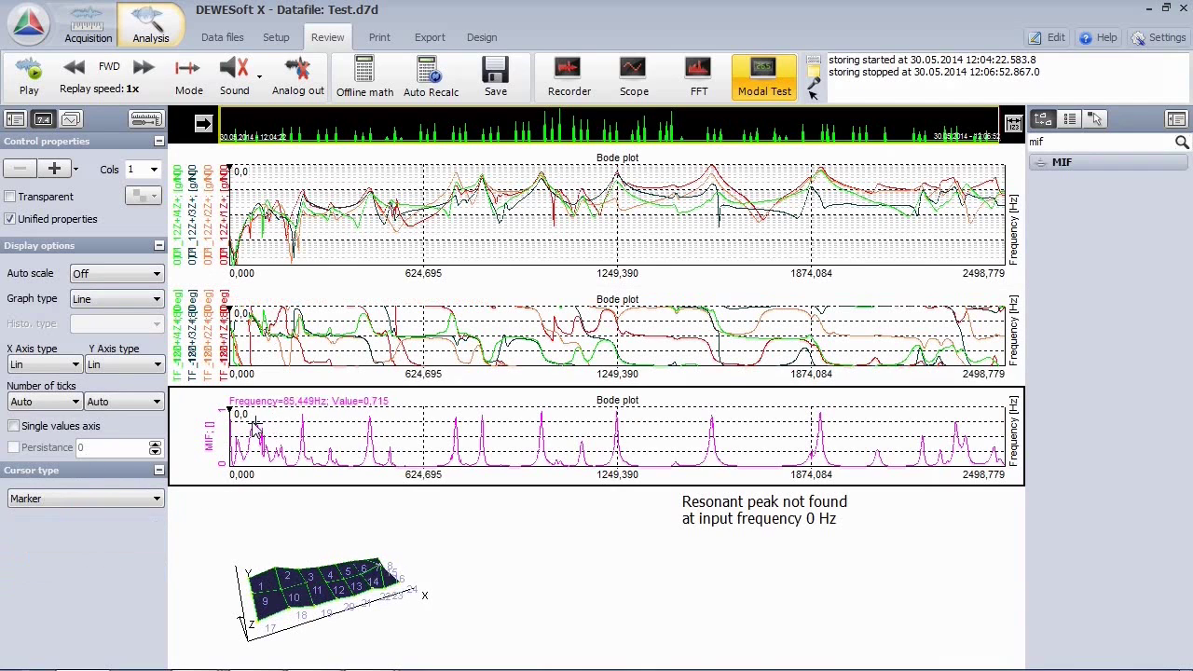
click(120, 498)
click(110, 516)
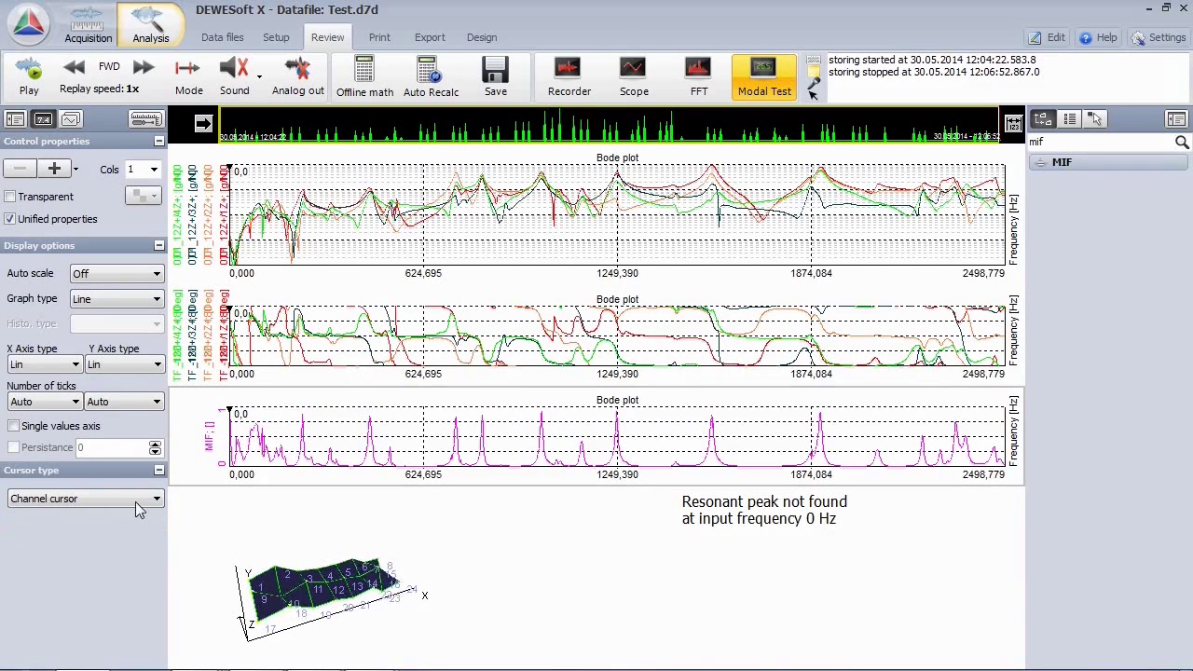
click(304, 424)
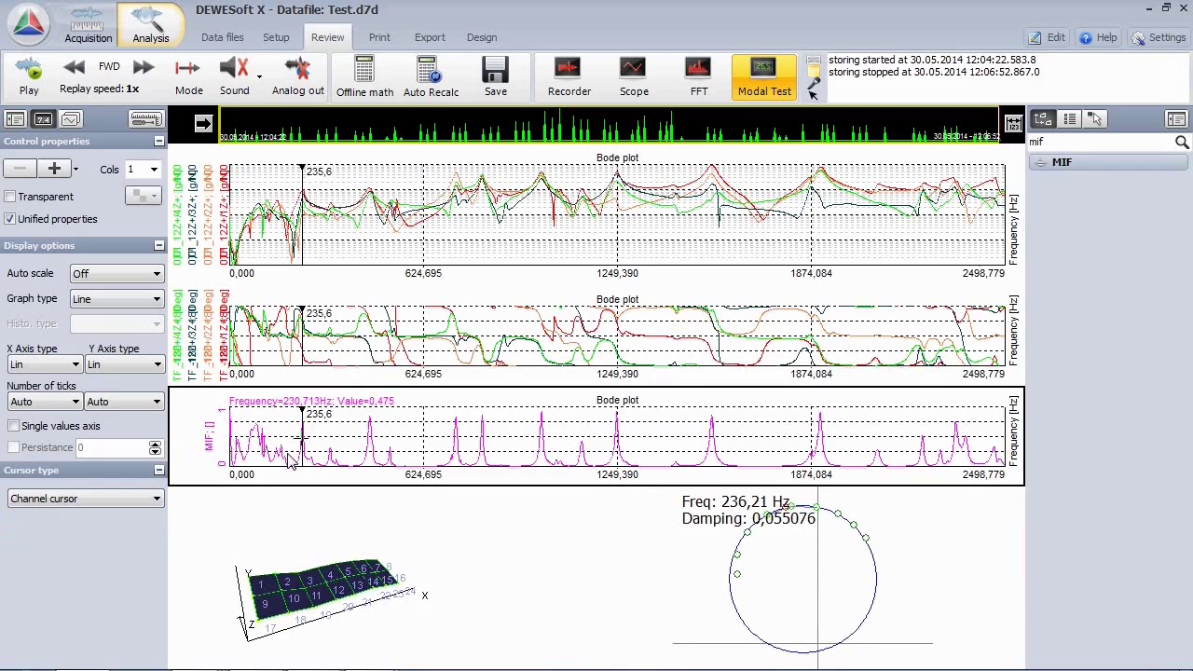
- Rotate the 3D mode shape and step the MIF cursor through the 450, 728.8 and 814.2 Hz peaks
click(340, 578)
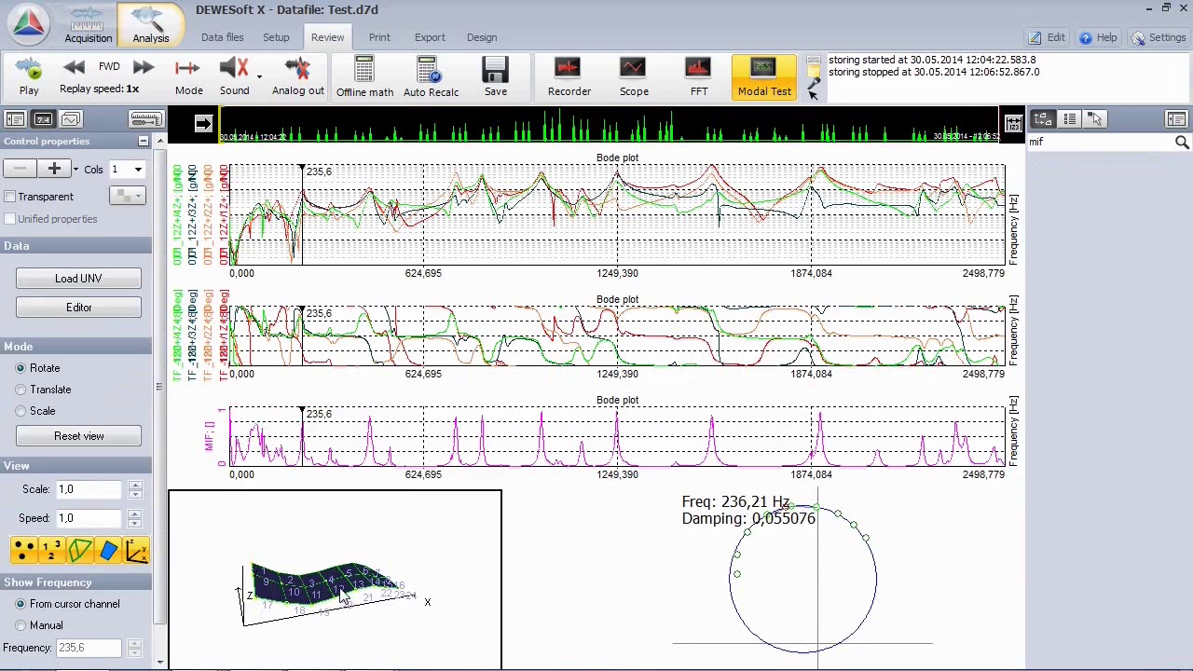
drag(288, 557, 277, 547)
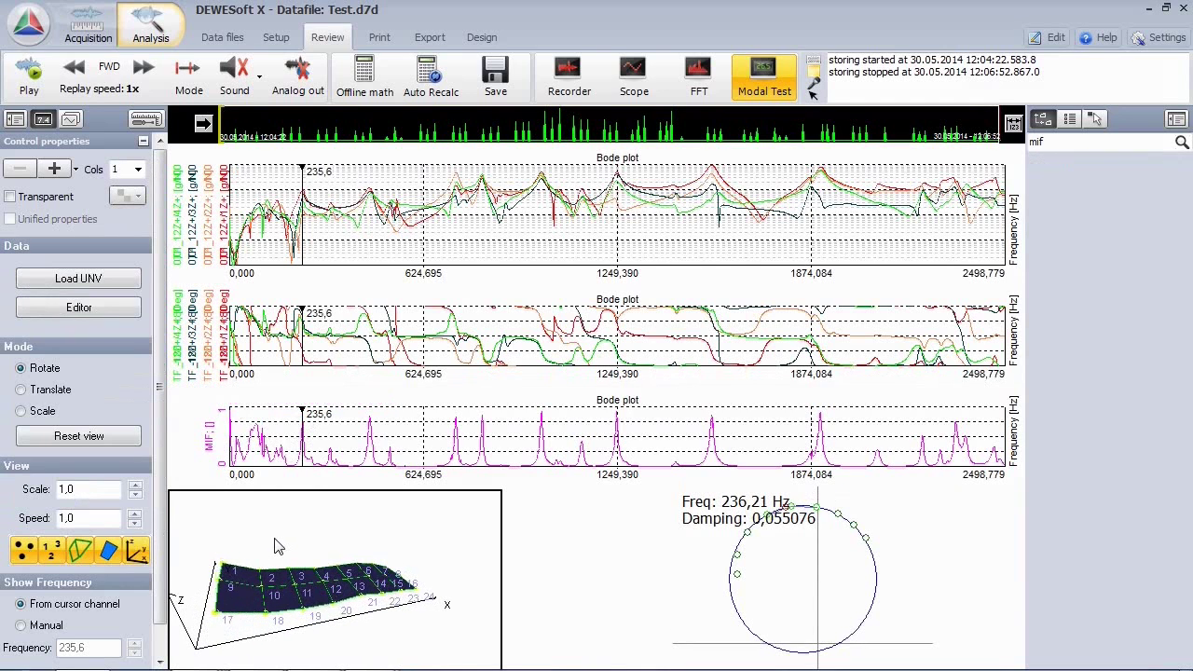
click(372, 422)
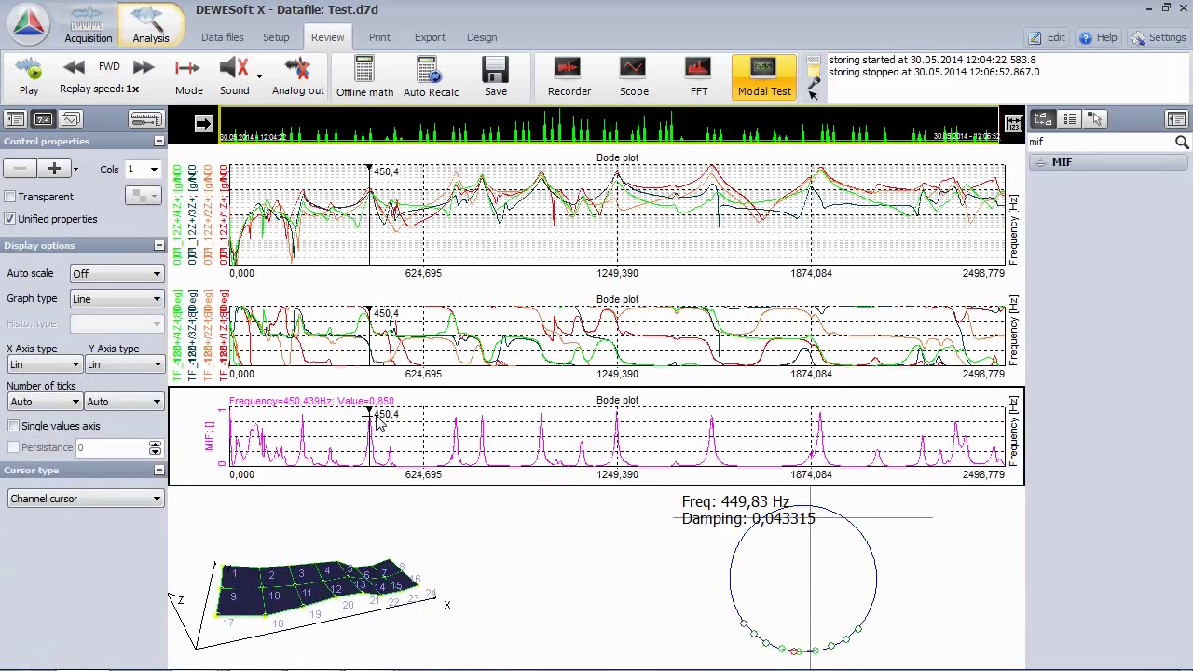
click(456, 419)
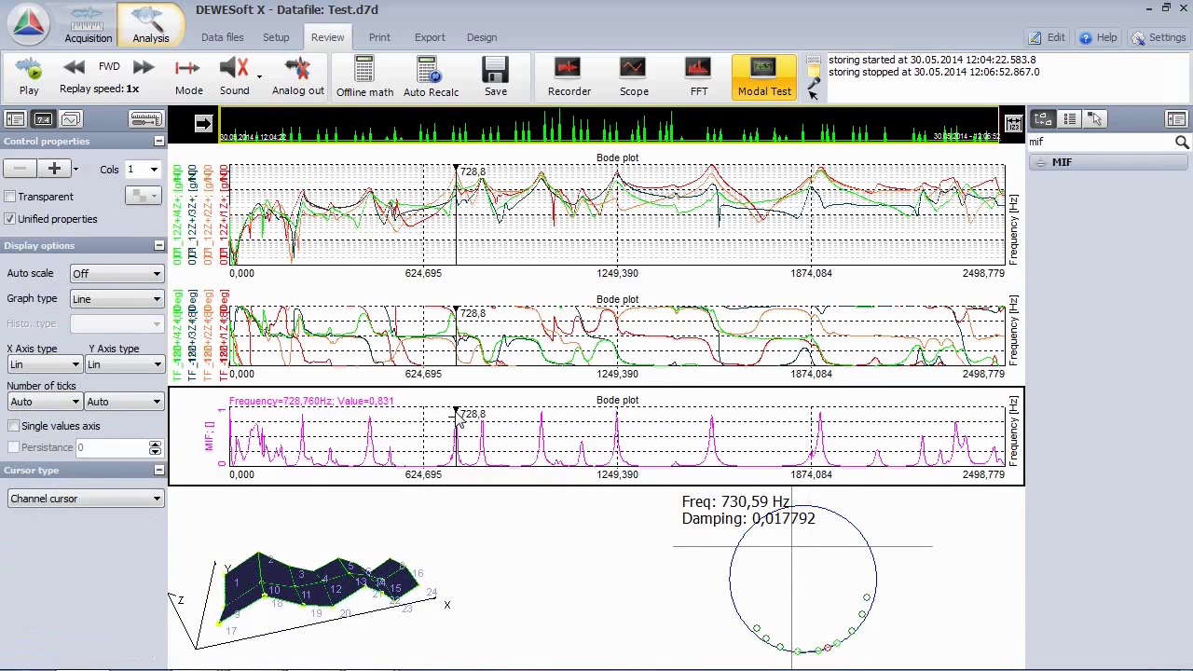
click(482, 420)
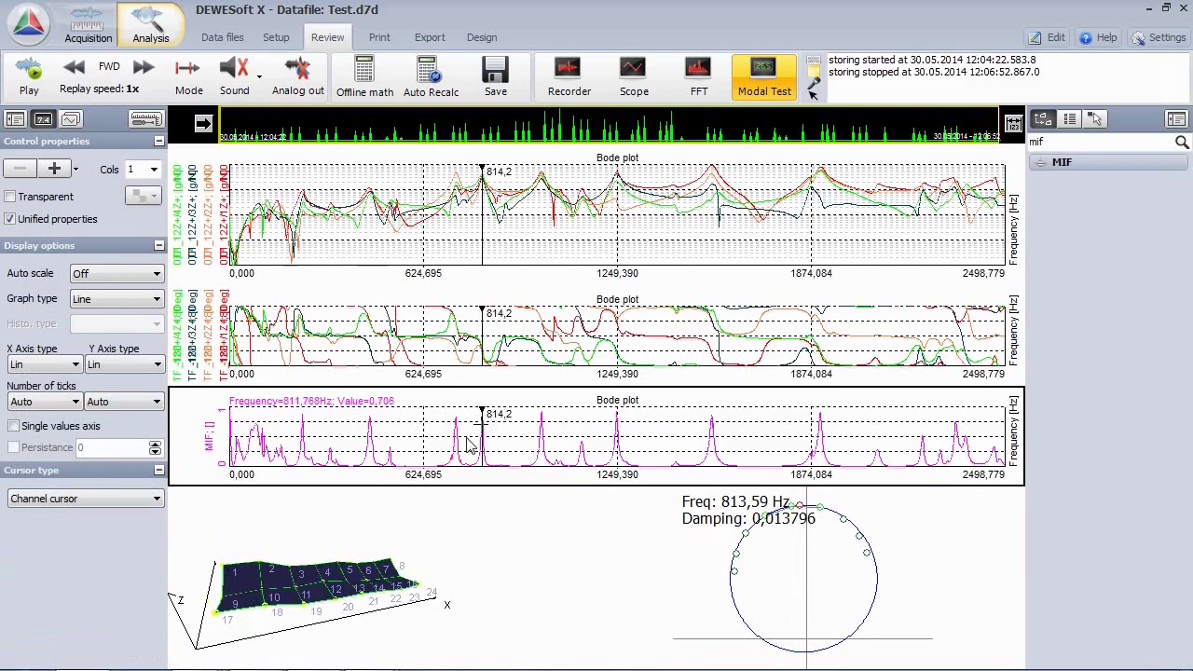
click(385, 562)
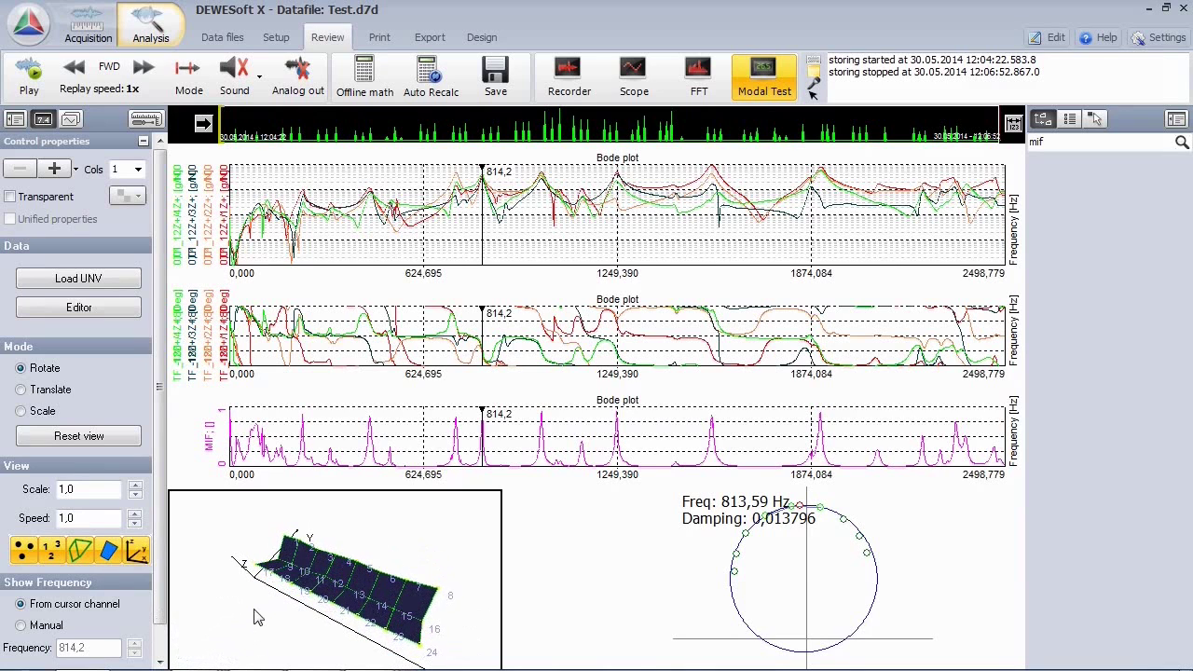
click(782, 575)
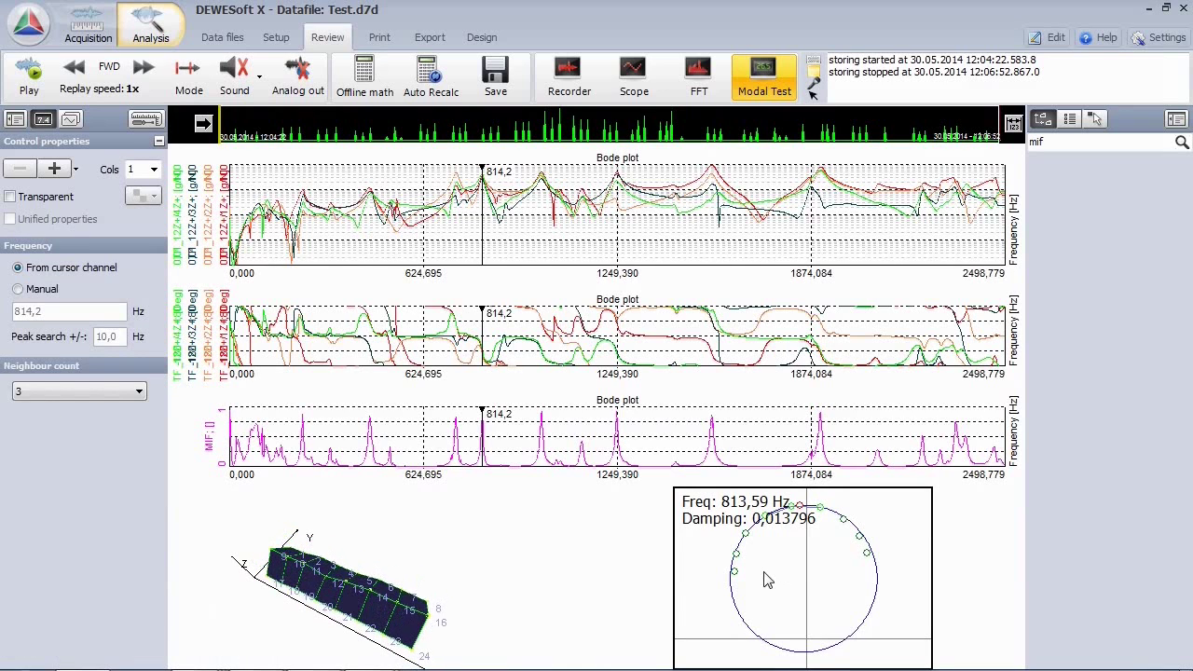
- Set the MIF plot's frequency axis limits to 800 and 825 Hz
click(245, 476)
text(800)
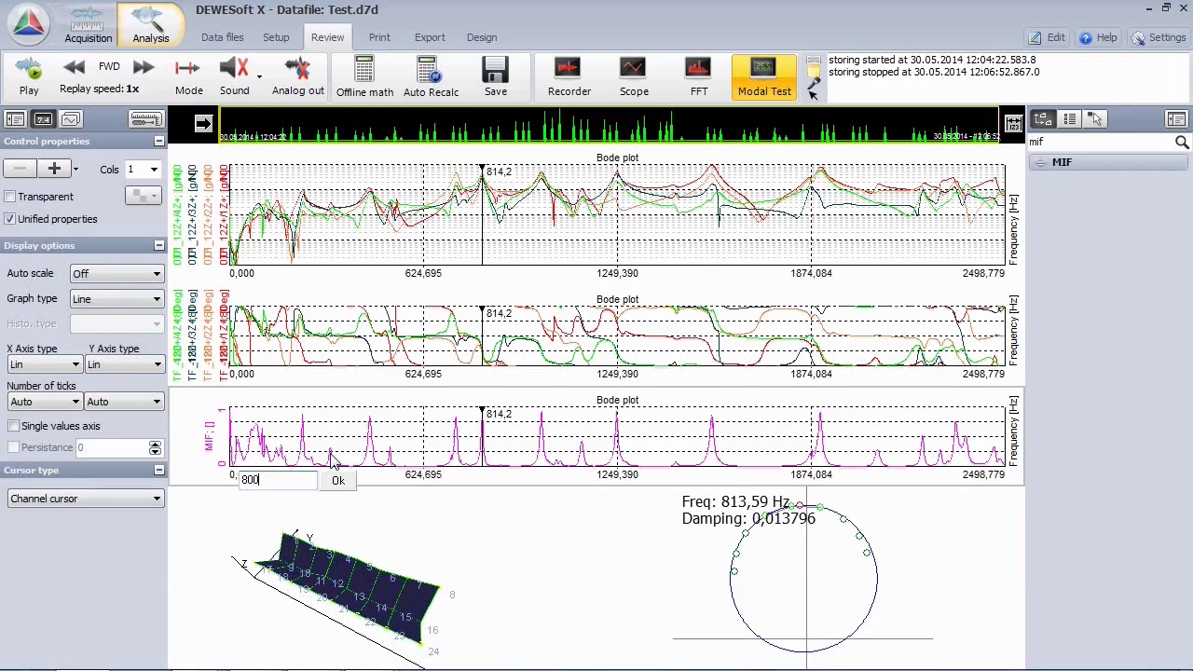
key(Return)
click(970, 476)
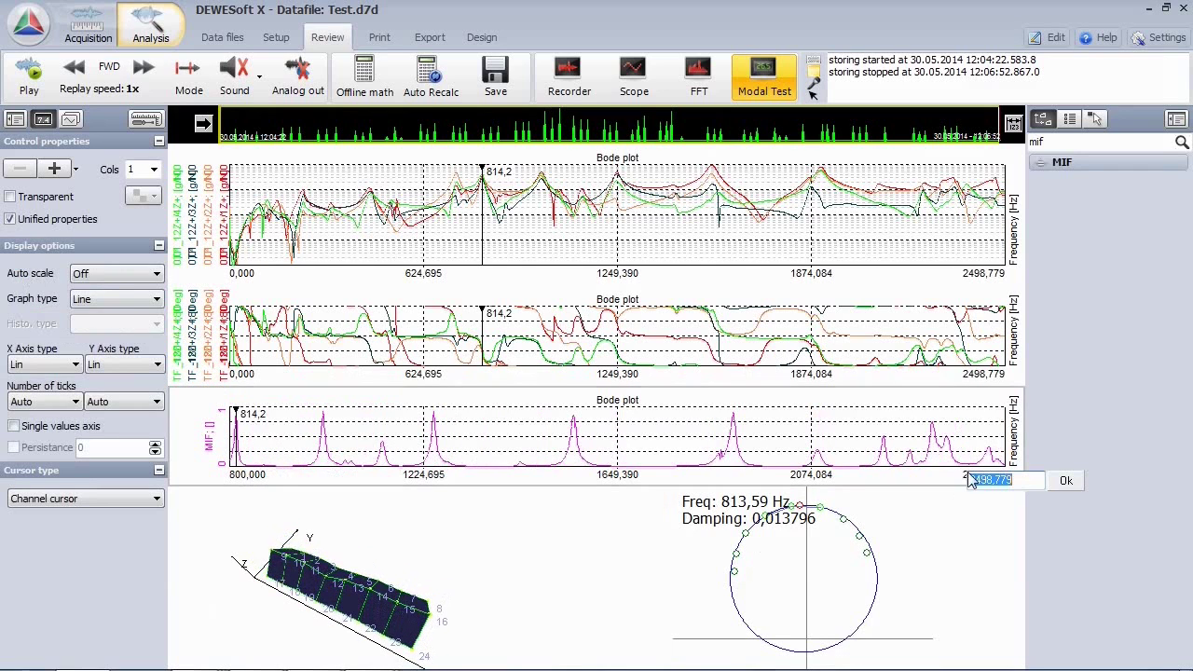
text(825)
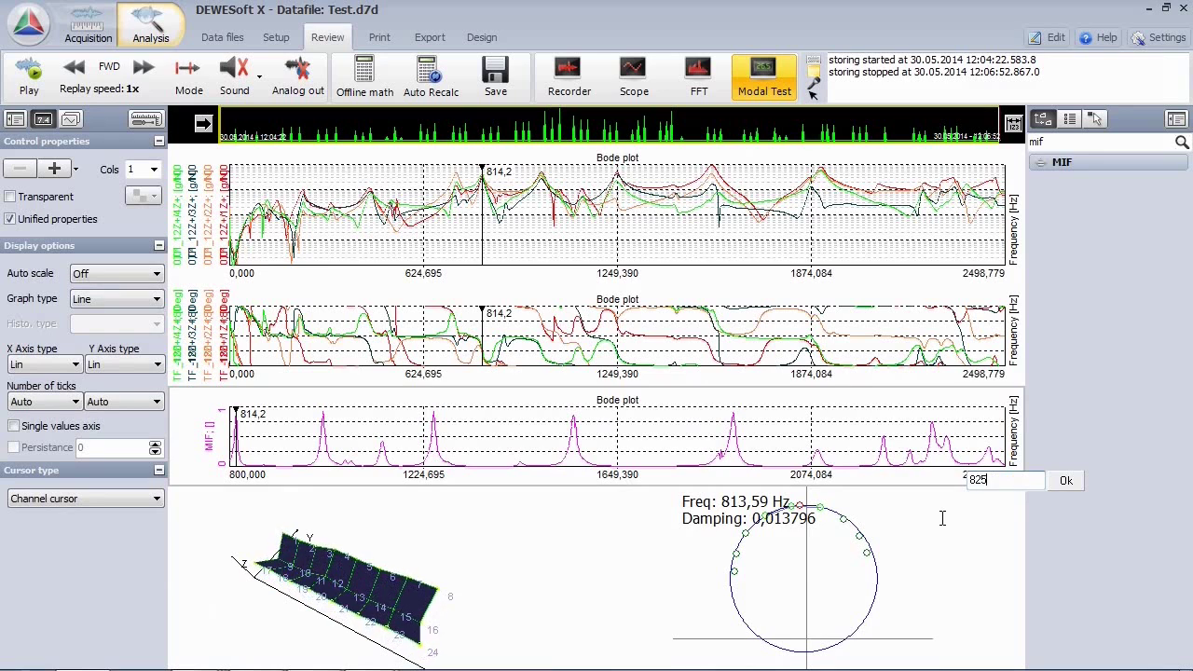
key(Return)
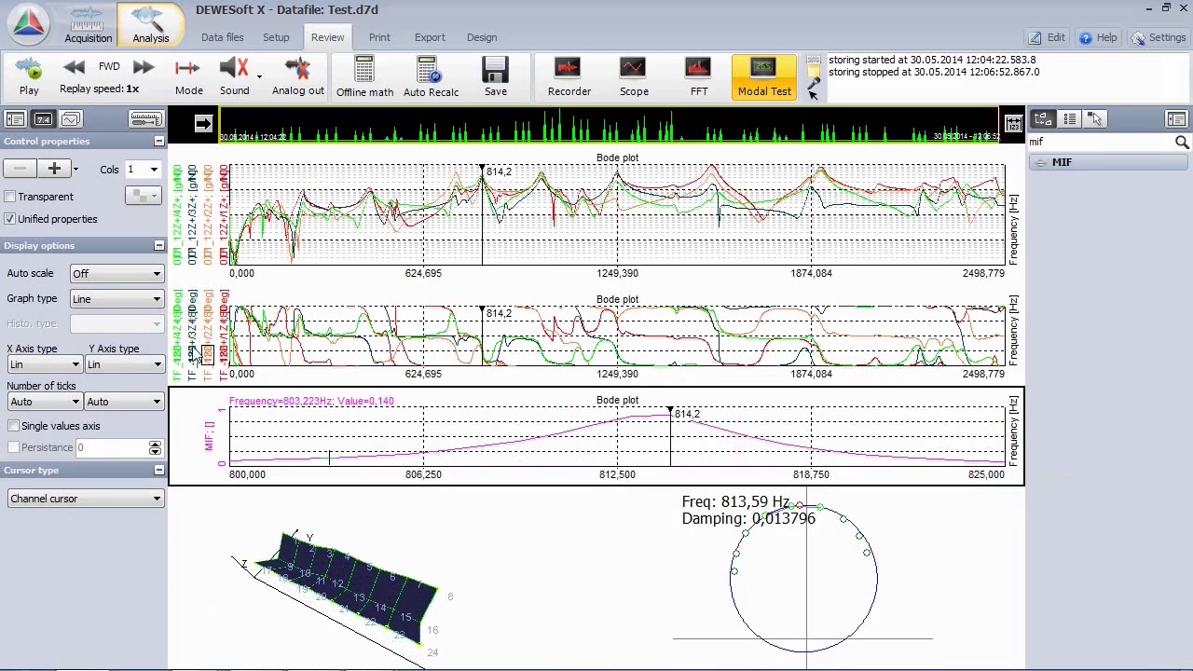
- Draw the MIF plot as a histogram and place the cursor on the 811.8 Hz bar
click(135, 298)
click(130, 317)
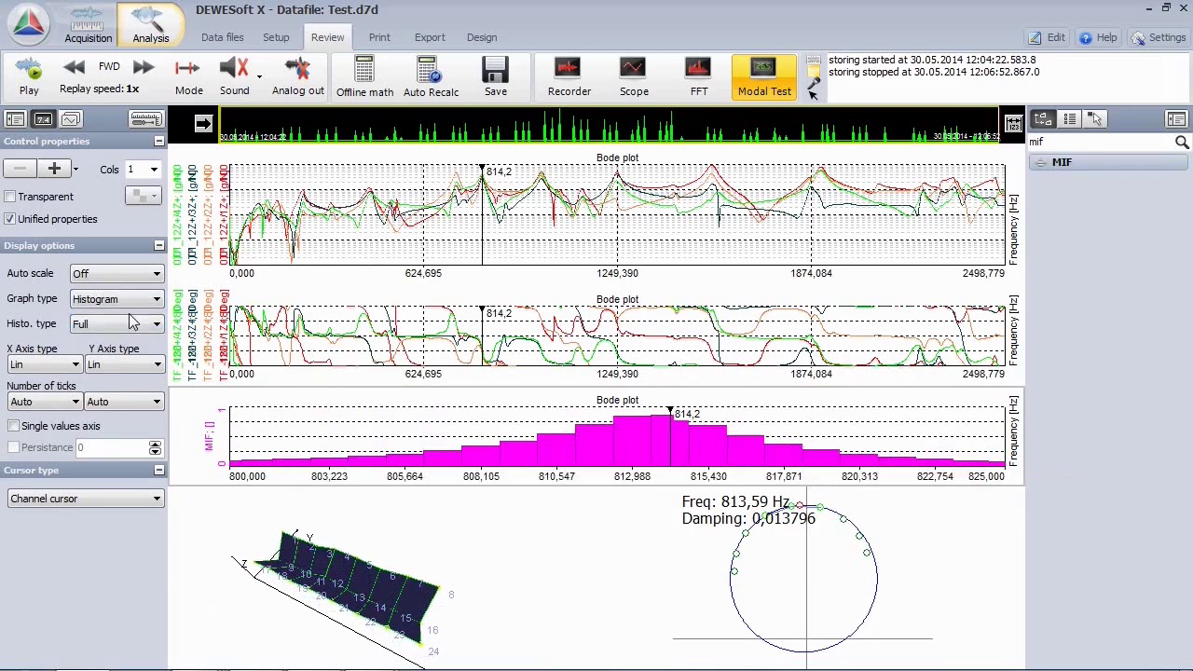
click(641, 424)
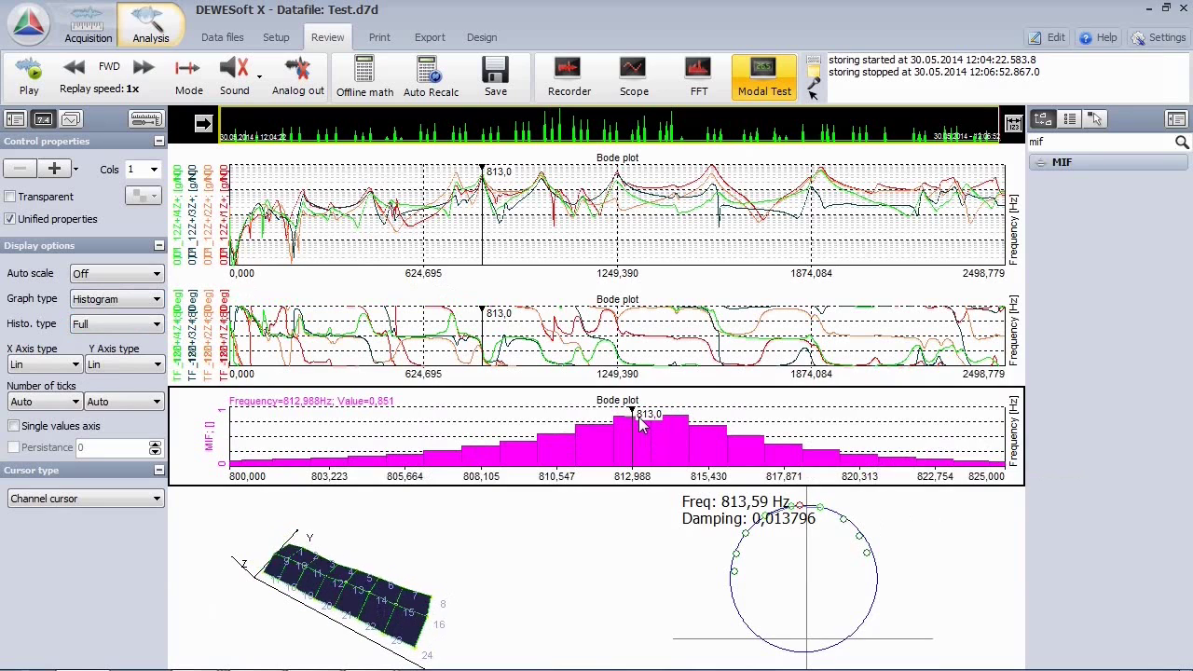
click(664, 422)
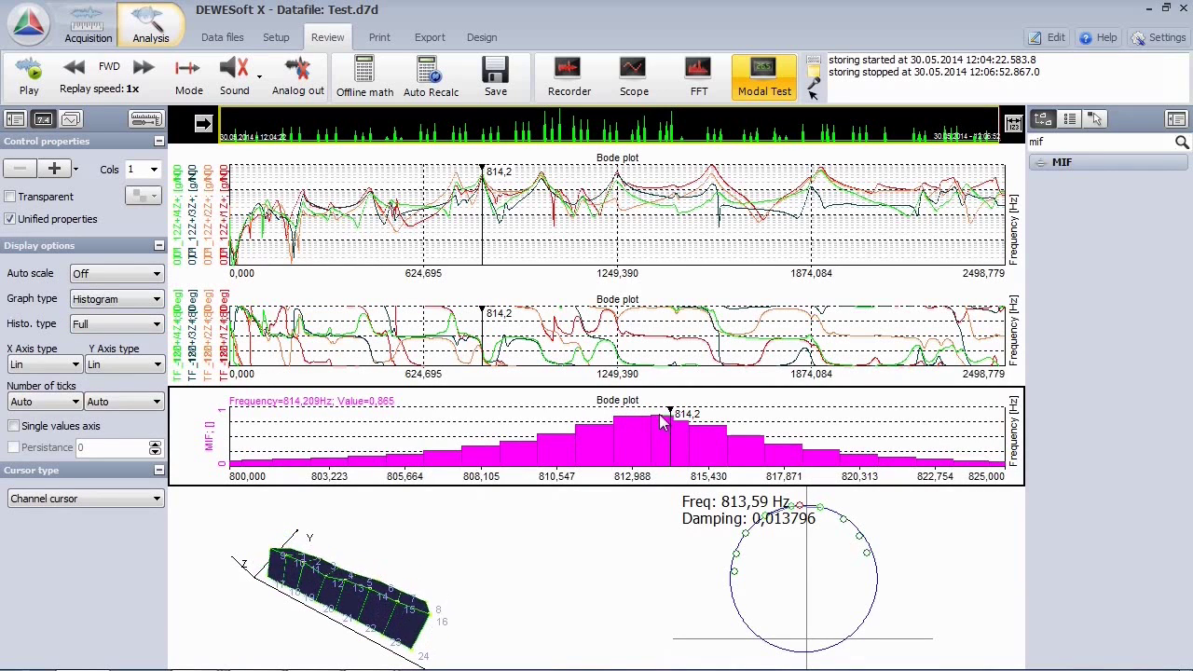
click(637, 421)
click(601, 432)
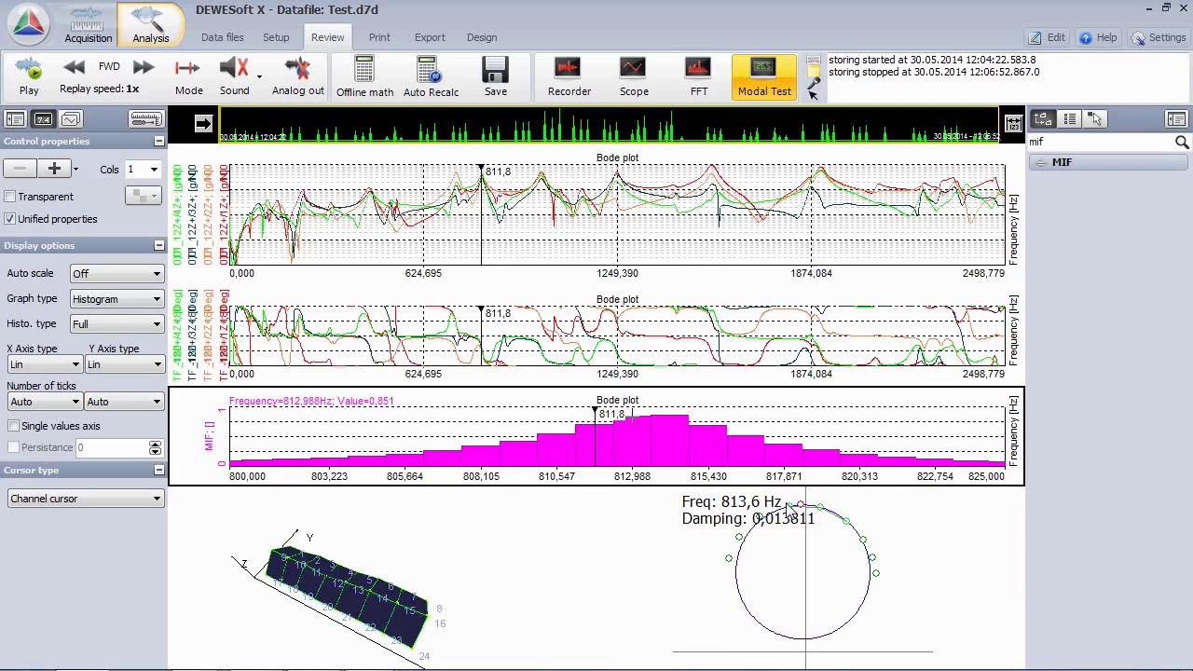
- Restore the MIF plot's full frequency range and draw it as a line again
double_click(662, 477)
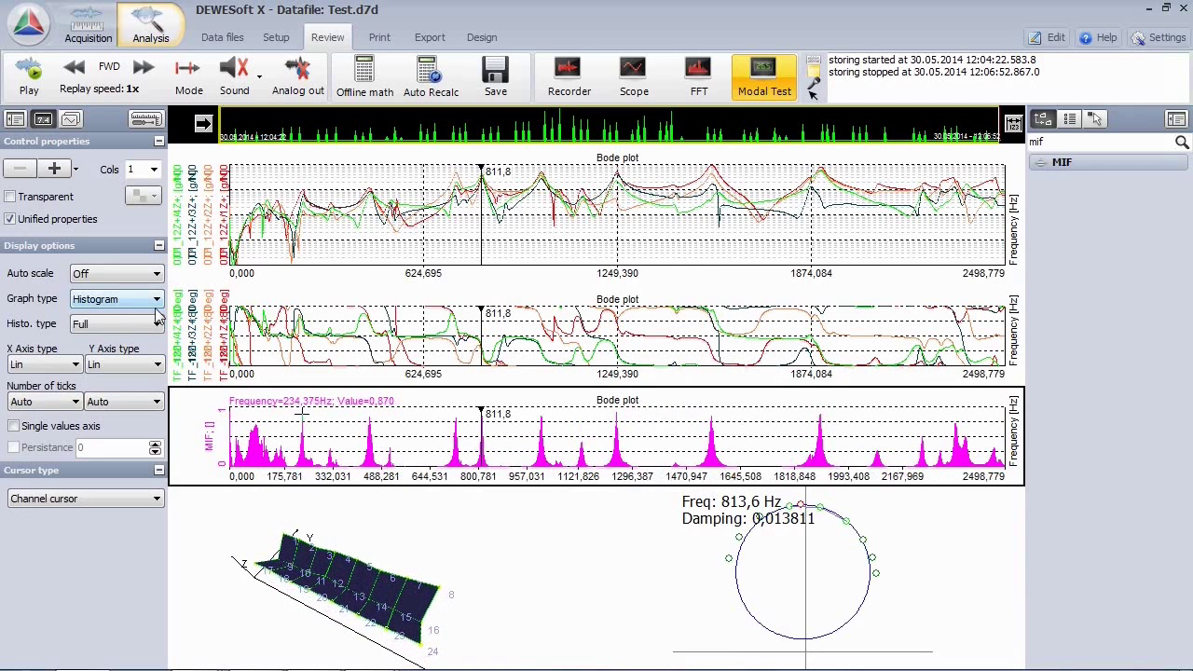
click(121, 299)
click(129, 330)
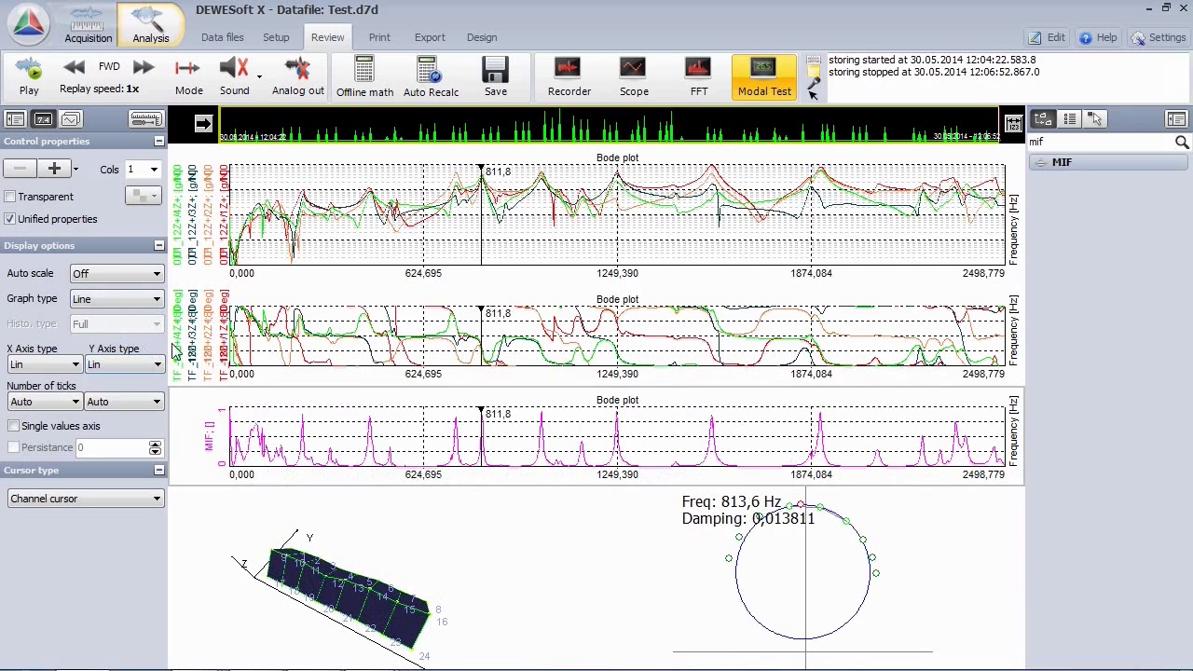
- Choose Universal file format 58 for export and deselect all channels from export
click(430, 39)
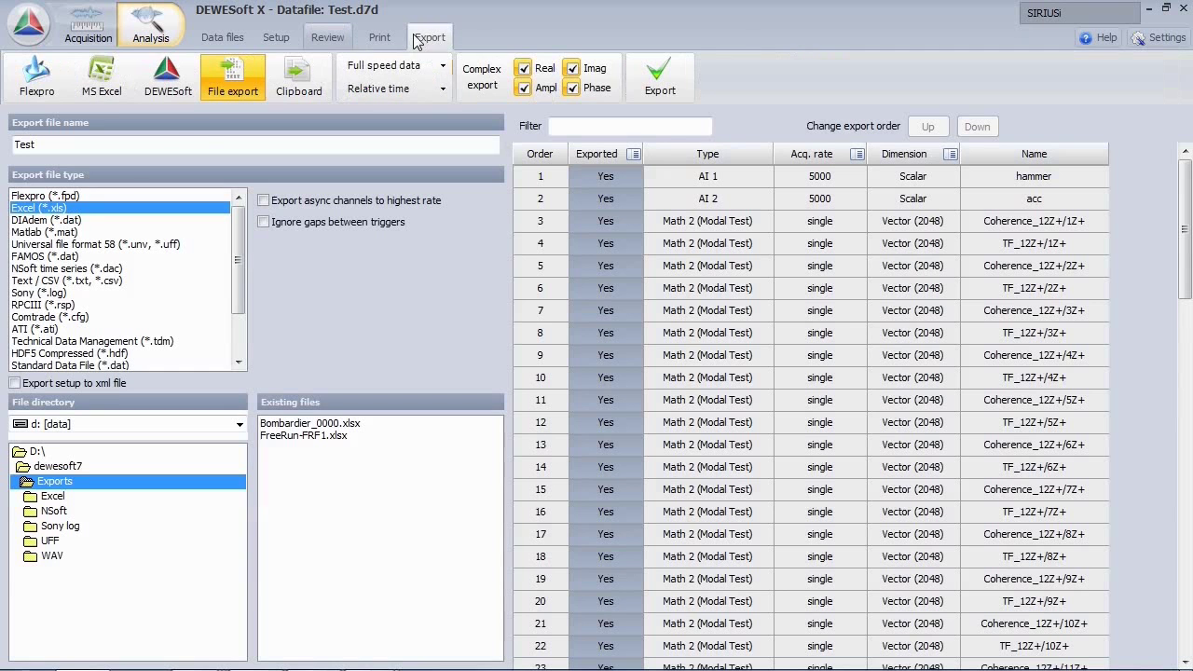
click(204, 245)
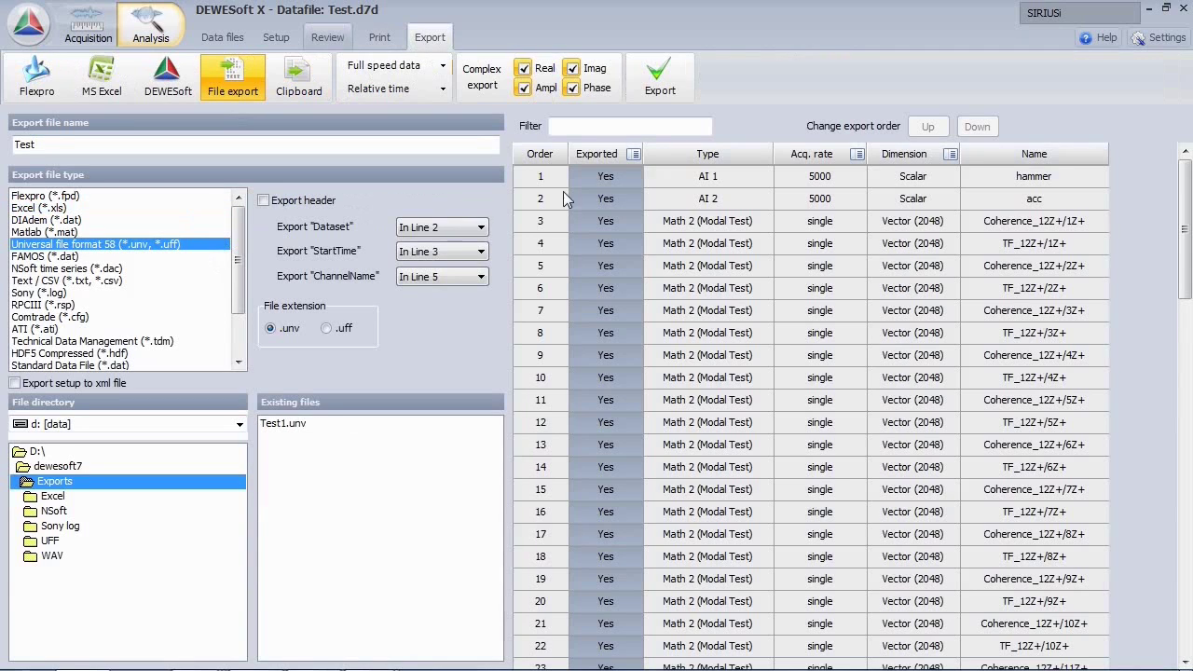
click(634, 153)
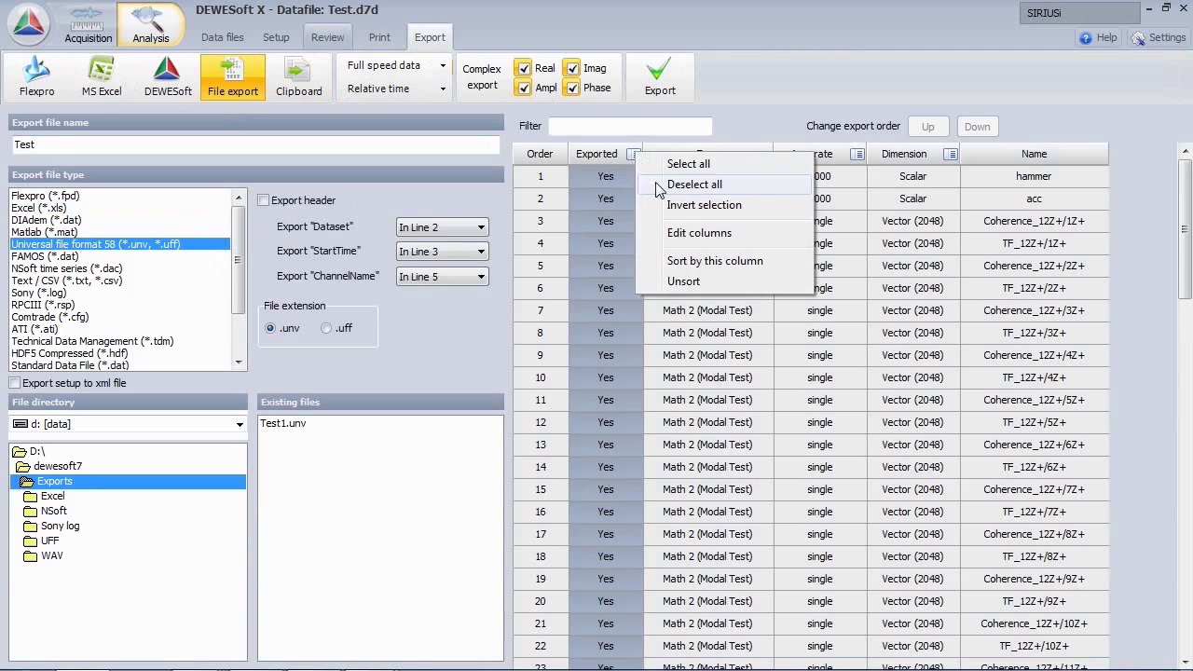
click(659, 186)
- Filter the channel list to 'TF' and select the TF channels, orders 4 to 38
click(632, 127)
text(T)
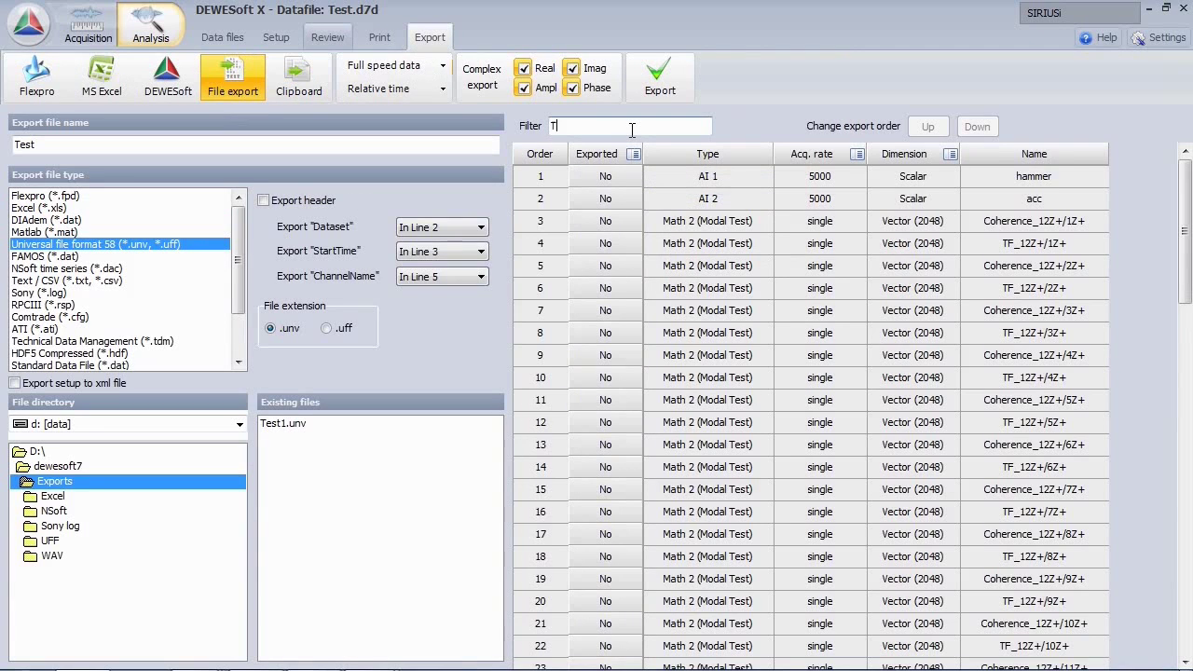
text(F)
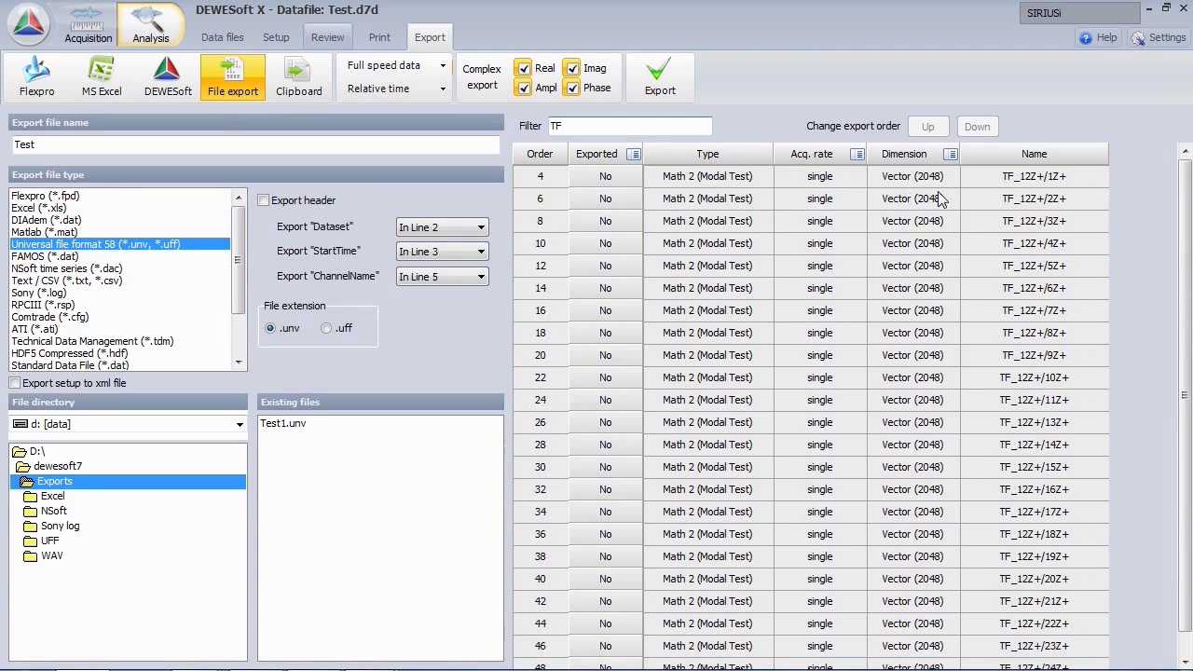
drag(1017, 182, 1035, 557)
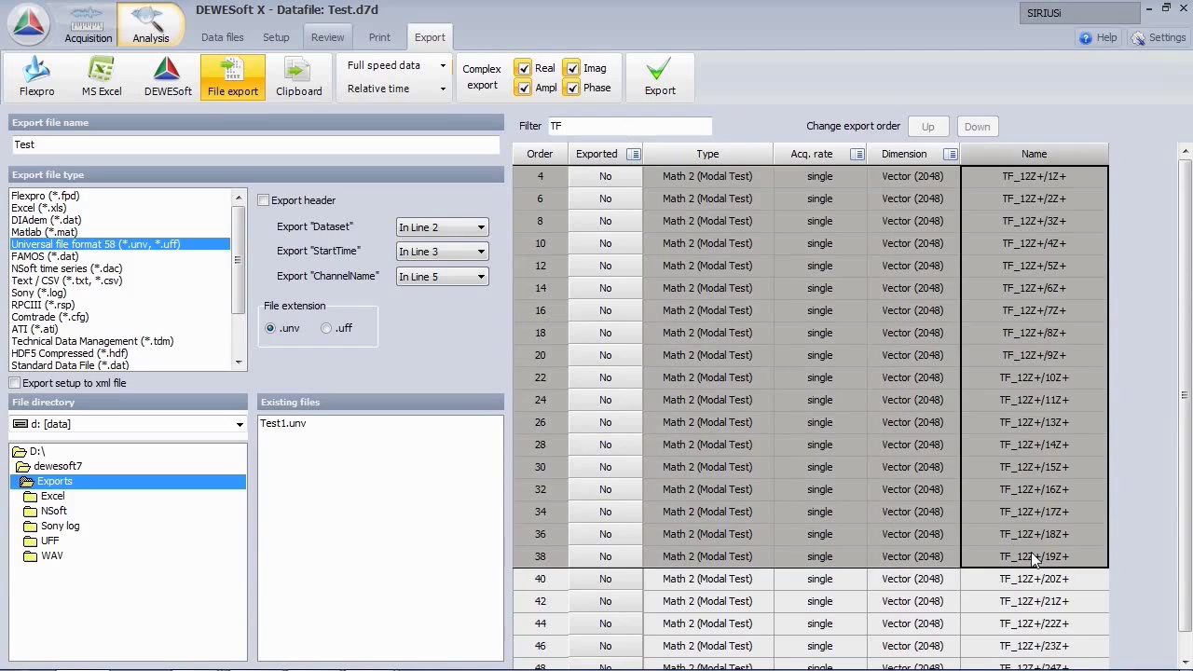